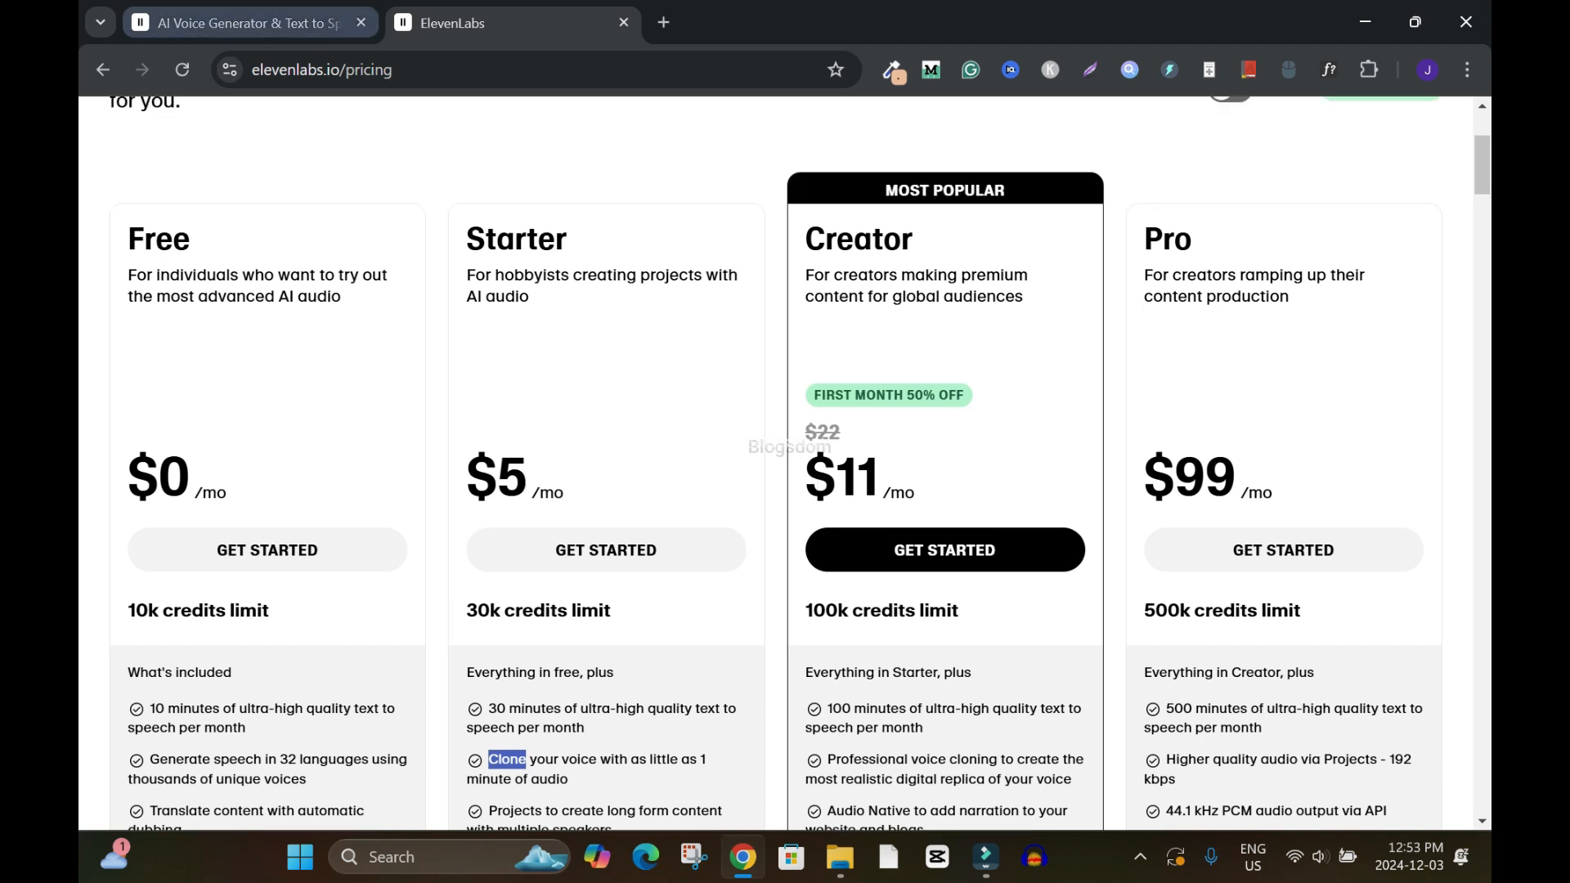
Go to the account's Voices page in the other ElevenLabs tab and start adding a new voice as an Instant Voice Clone
{"action": "left_click", "coordinate": [250, 23]}
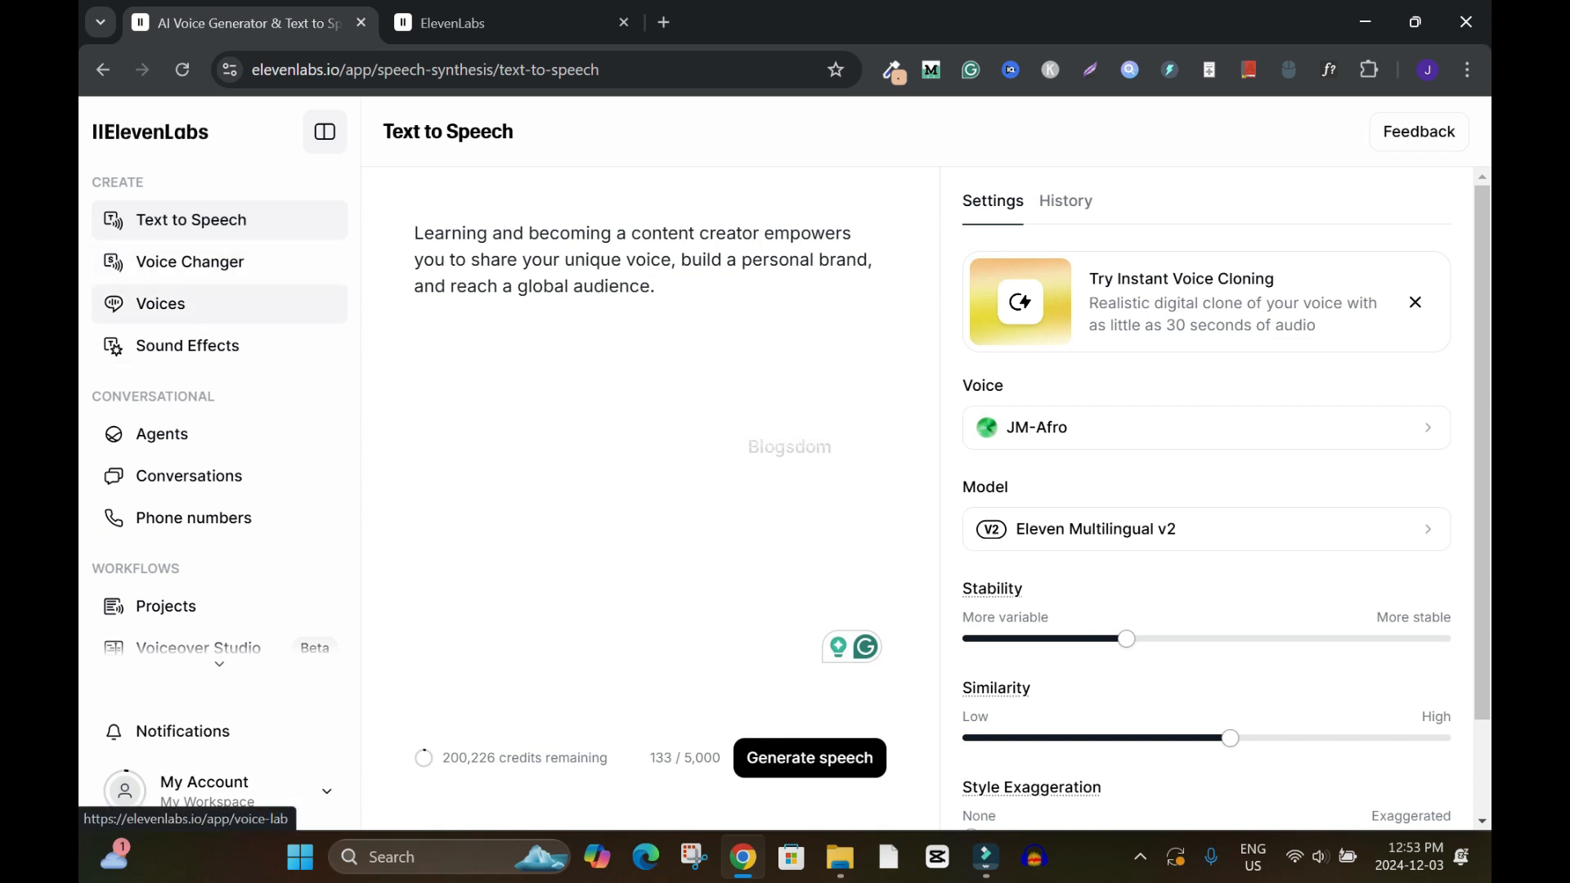
{"action": "left_click", "coordinate": [160, 304]}
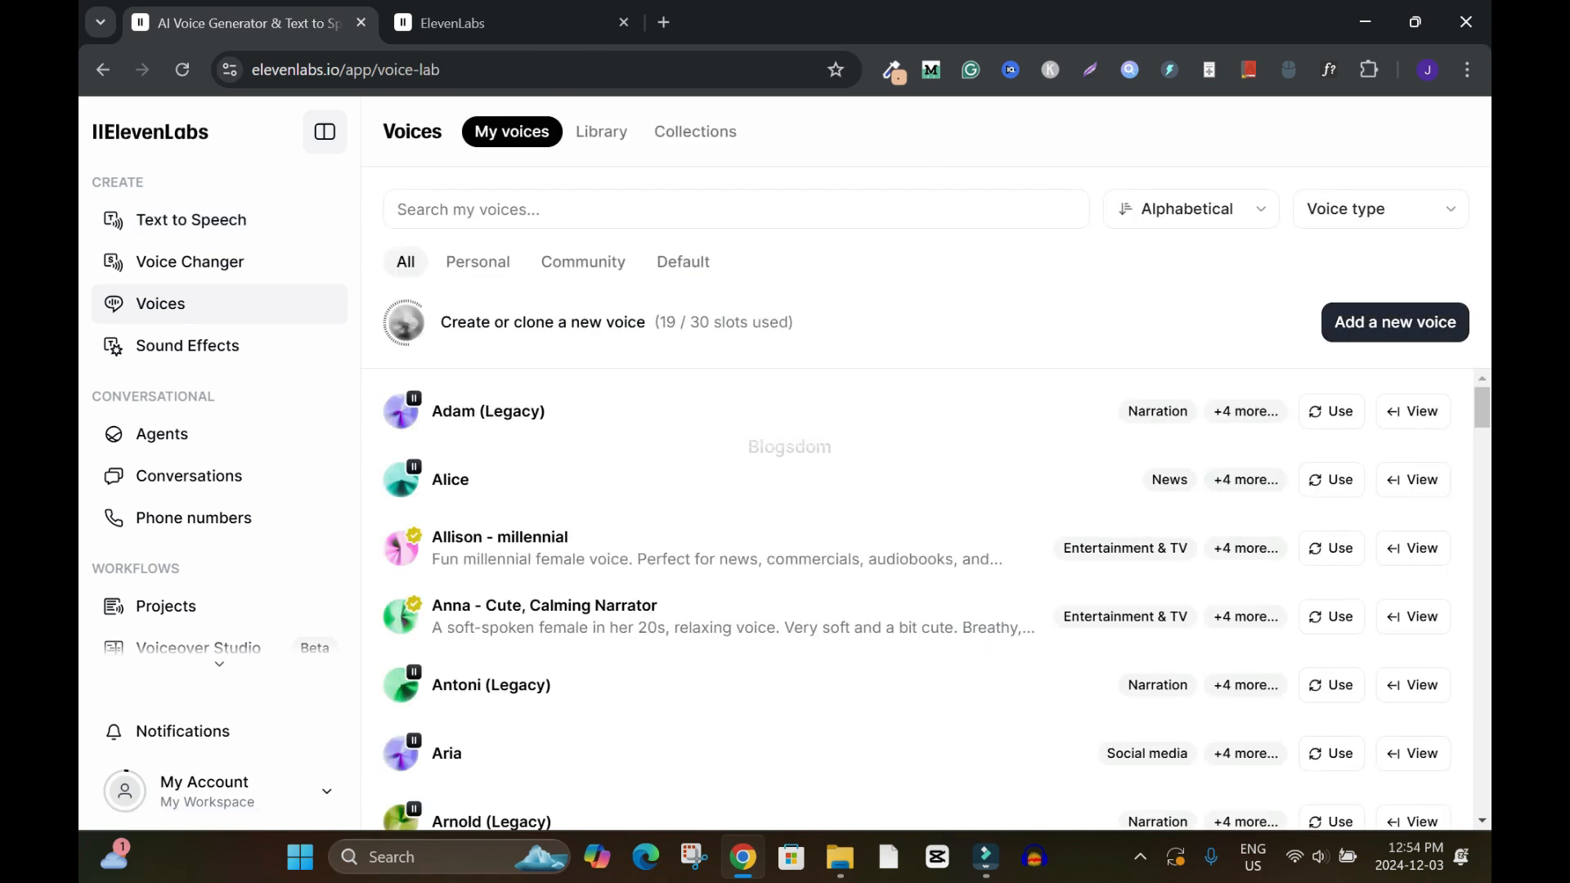
{"action": "left_click", "coordinate": [1395, 322]}
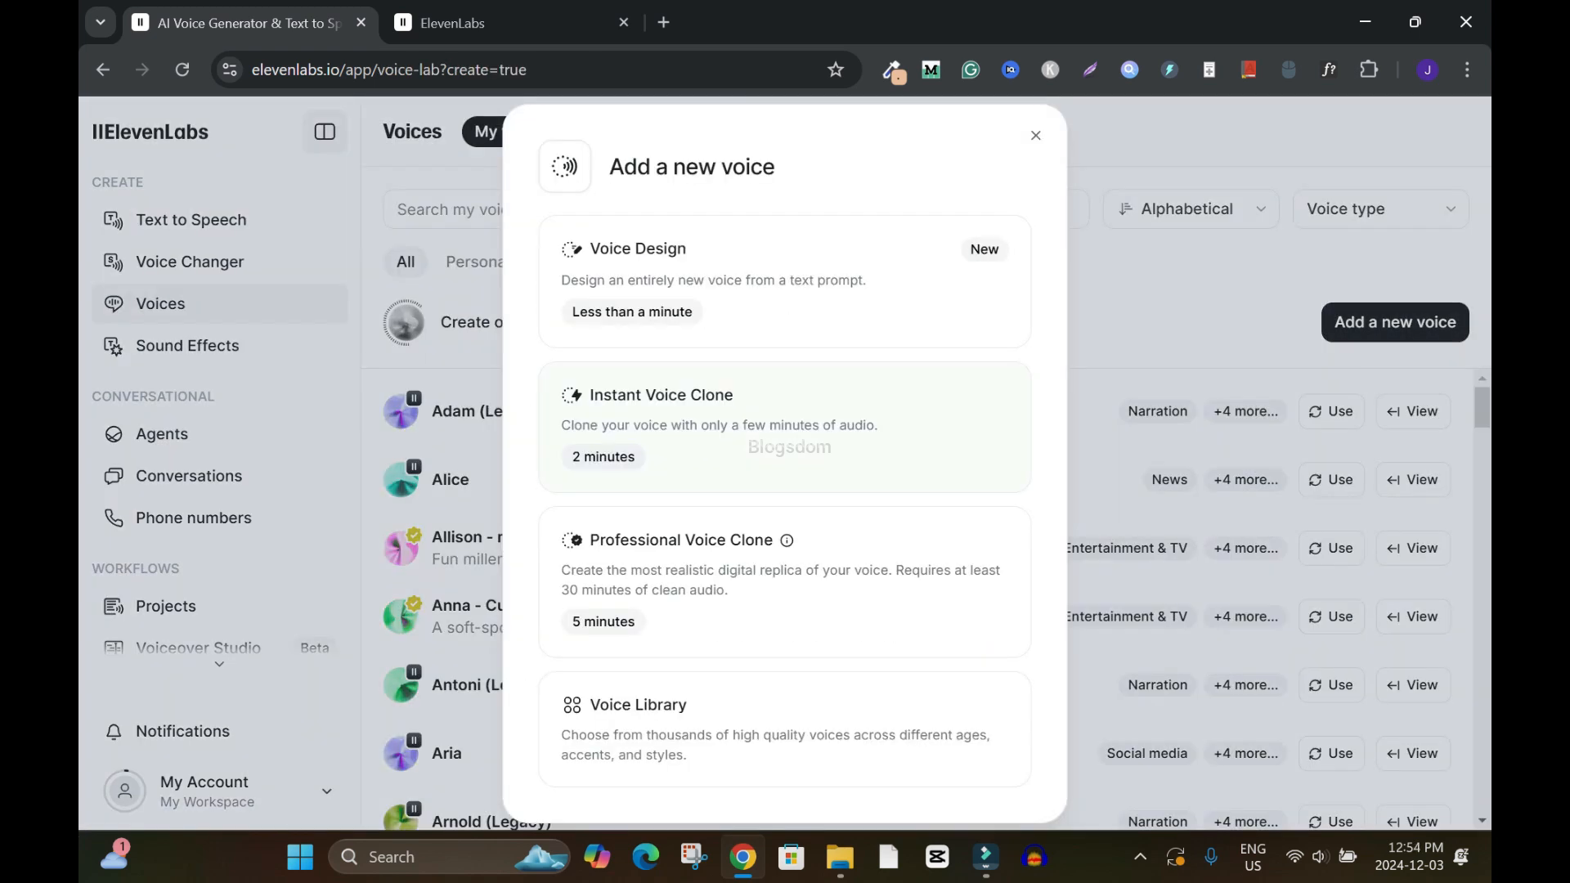
{"action": "left_click", "coordinate": [785, 425]}
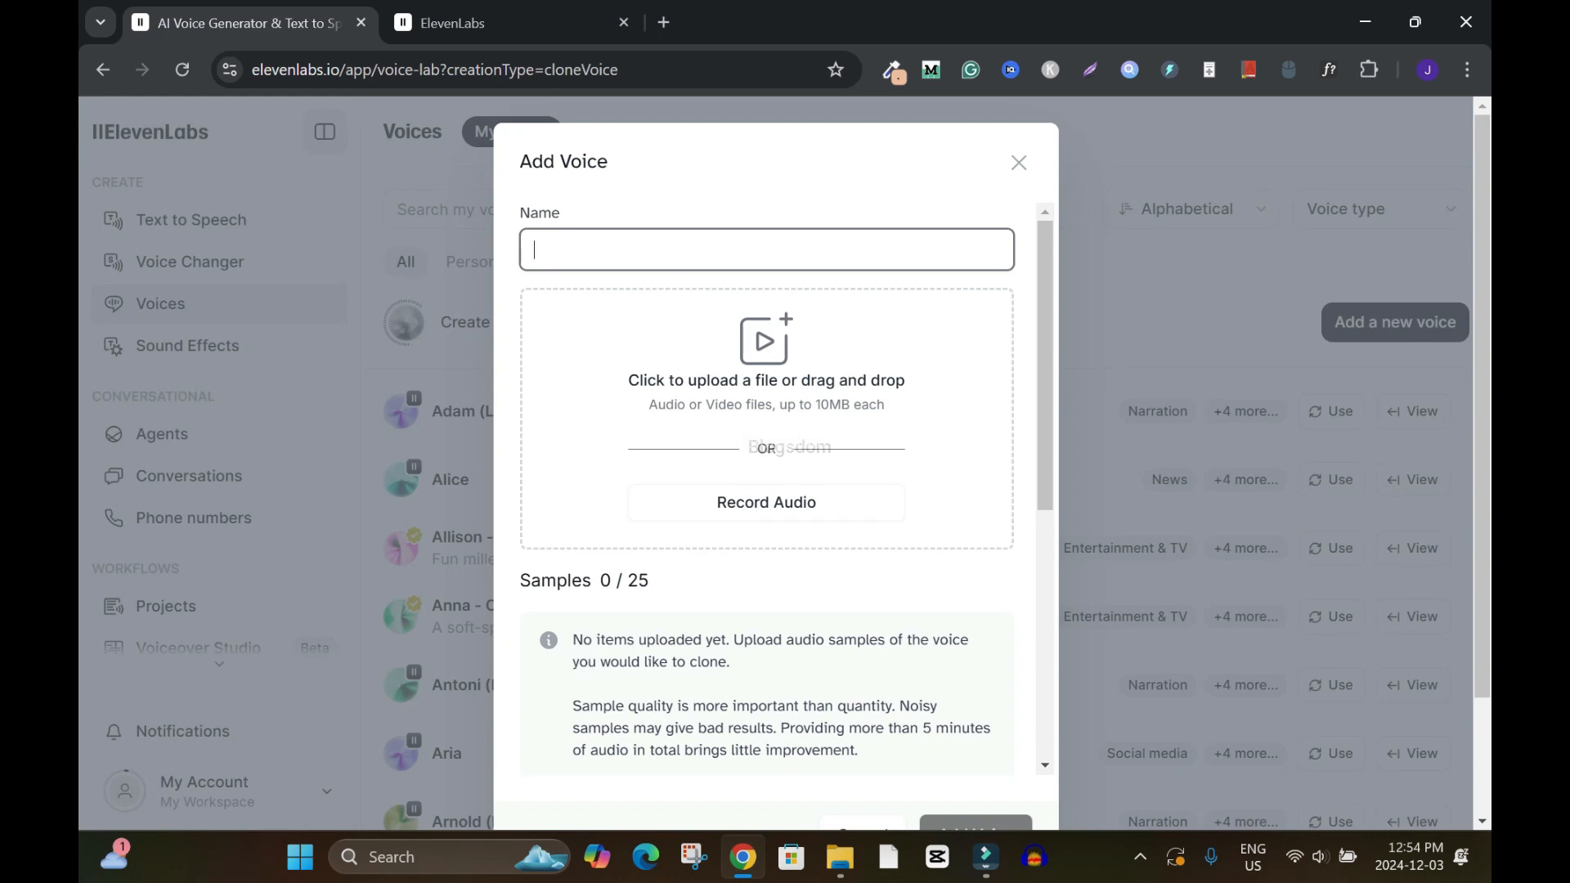
Name the new voice JayM and add the voice recording as its audio sample
{"action": "left_click", "coordinate": [766, 249]}
{"action": "type", "text": "JayM"}
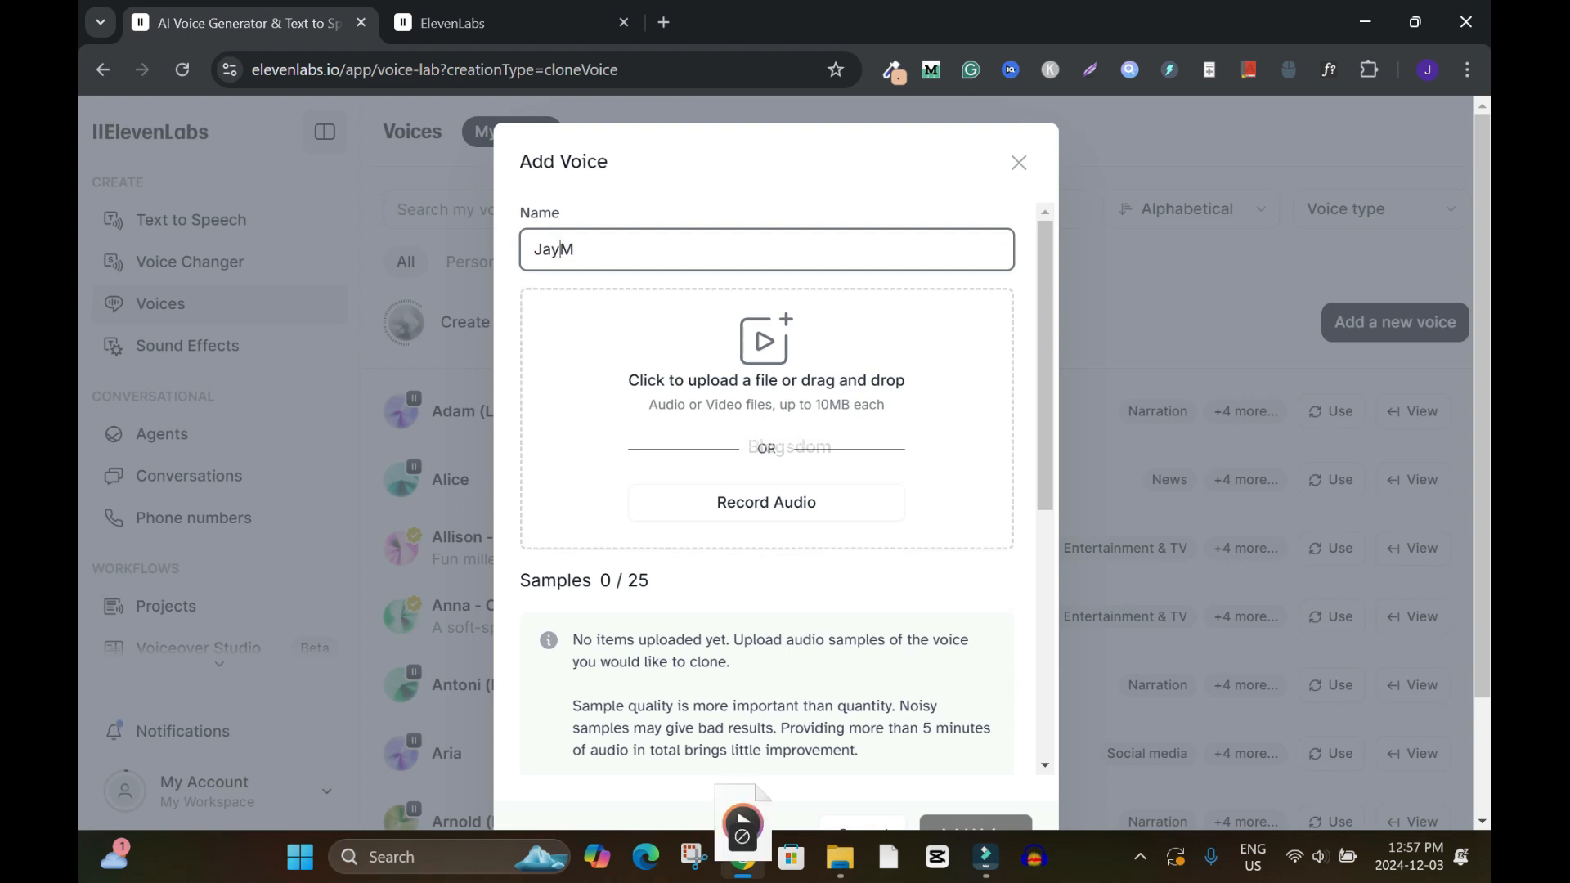
{"action": "left_click_drag", "start_coordinate": [742, 852], "coordinate": [787, 453]}
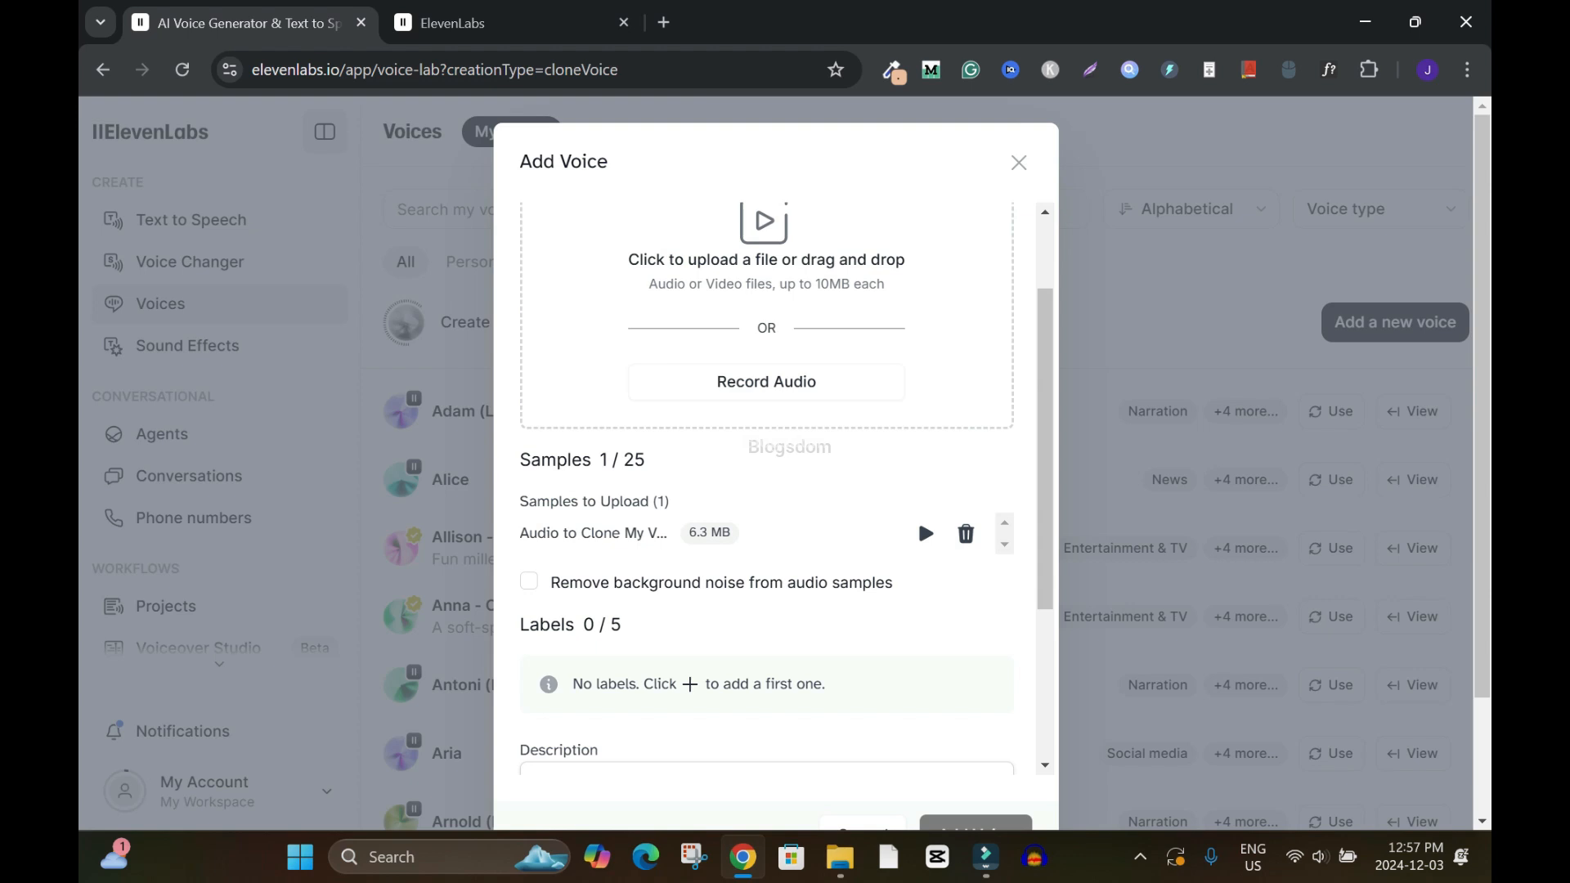
Play back the uploaded voice sample to check it
{"action": "left_click_drag", "start_coordinate": [1045, 449], "coordinate": [1045, 441]}
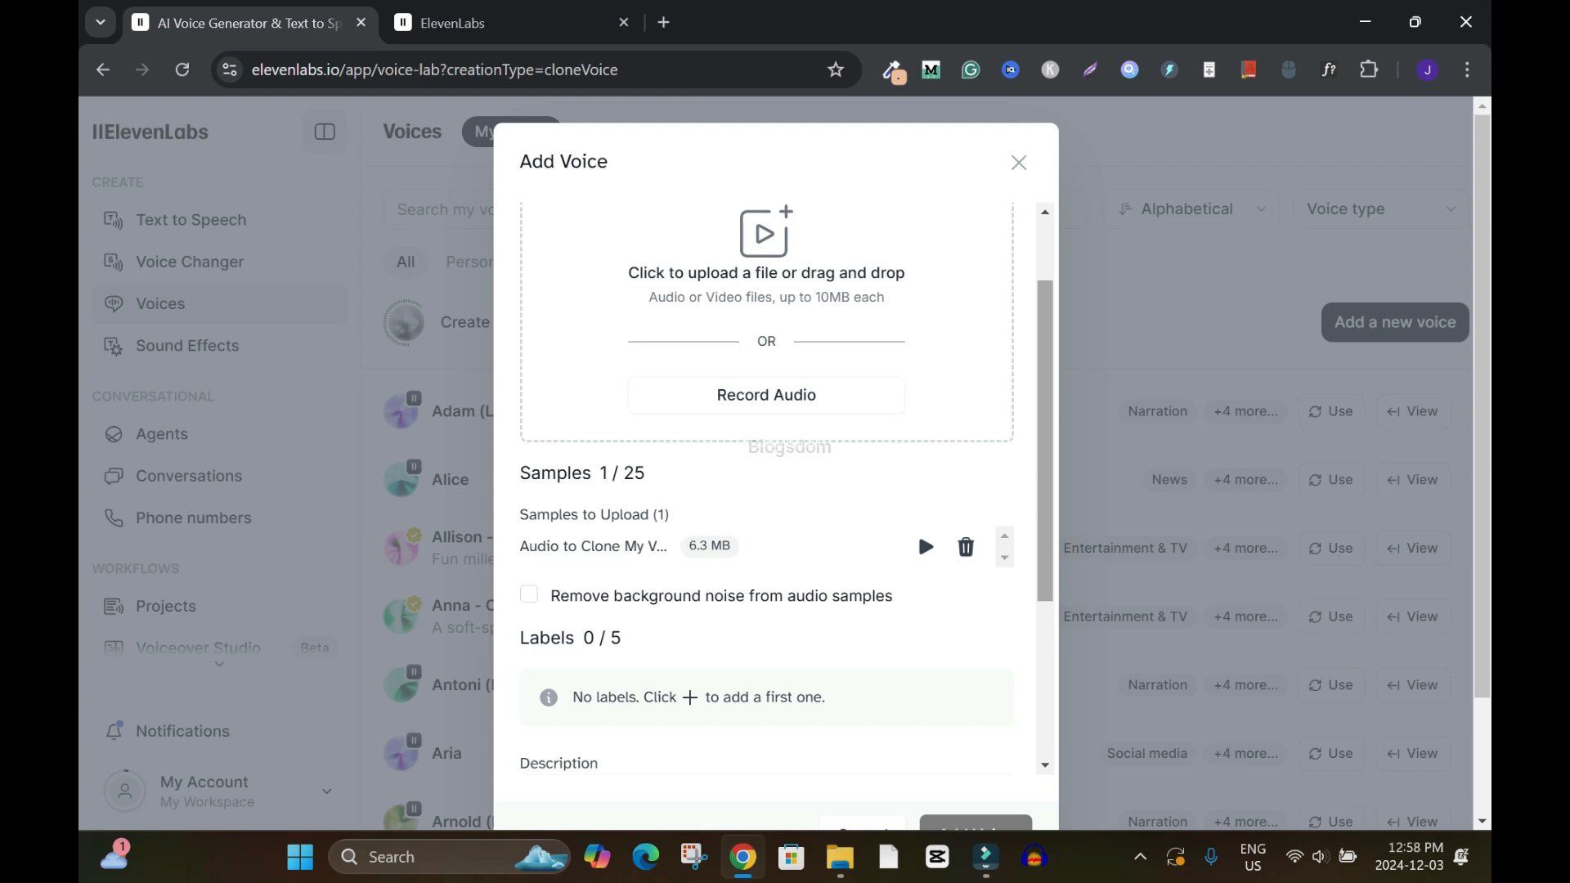
{"action": "left_click_drag", "start_coordinate": [1045, 441], "coordinate": [1045, 537]}
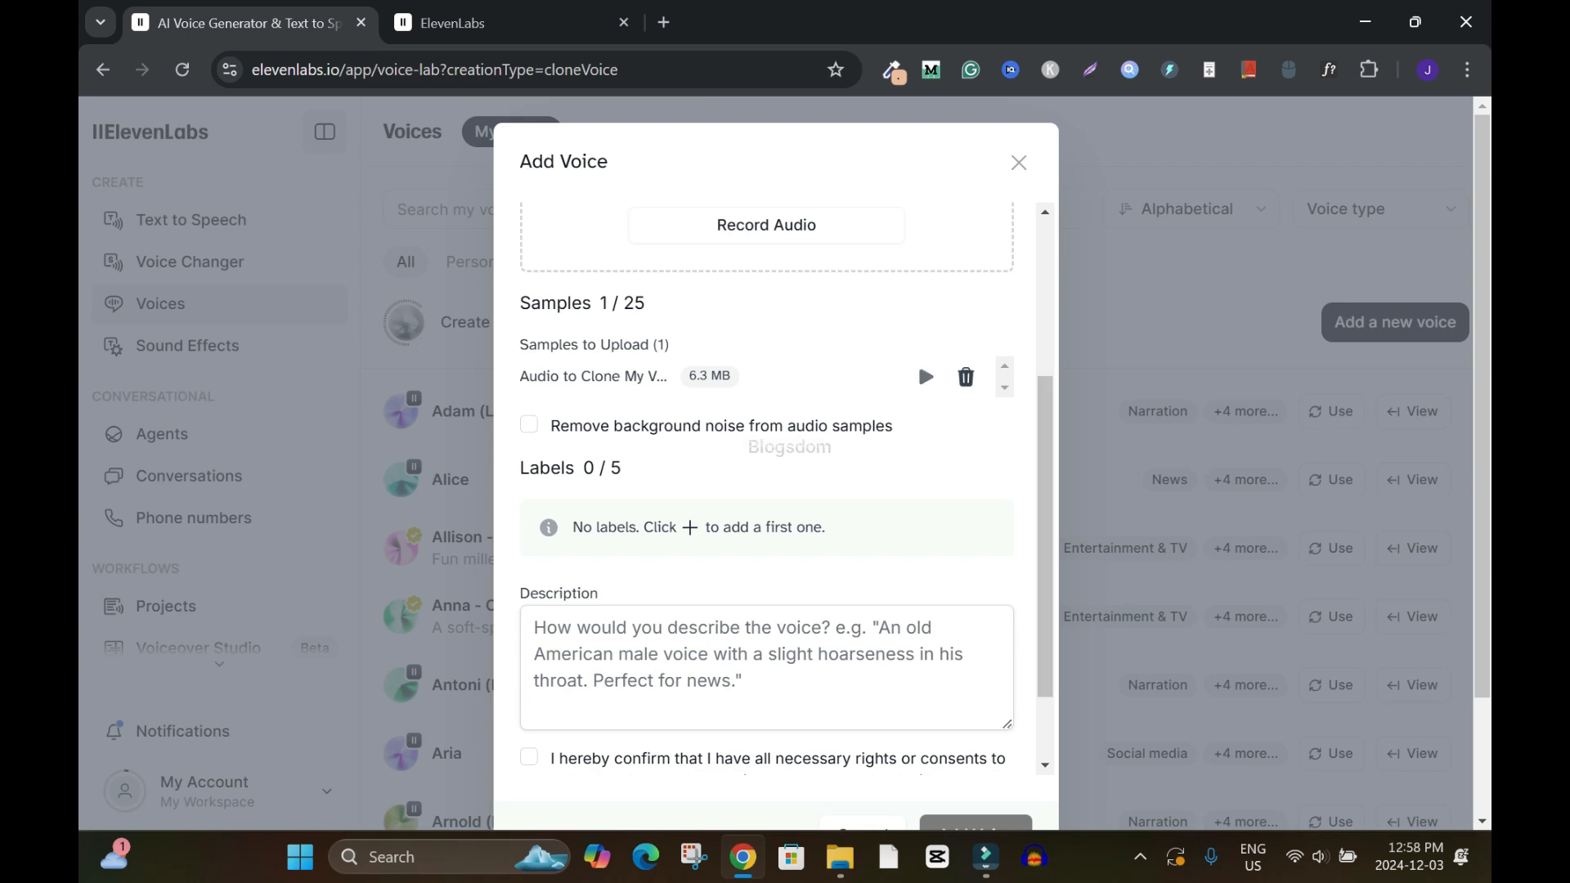
{"action": "left_click", "coordinate": [925, 376]}
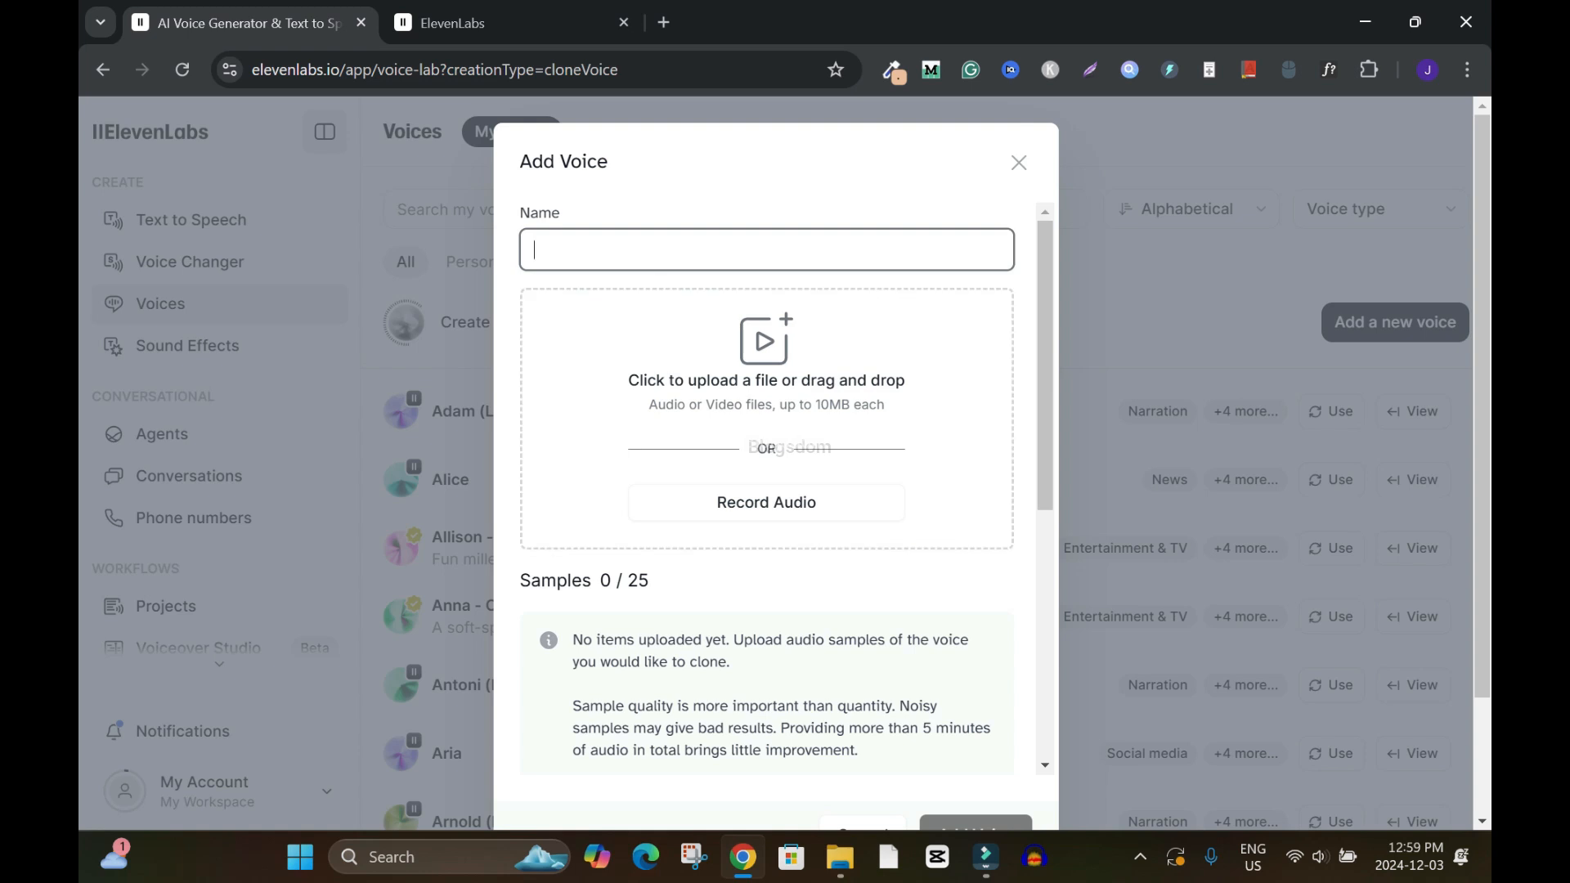
Enter JayM as the voice name again and fill in a label with key English and value African-American
{"action": "type", "text": "JayM"}
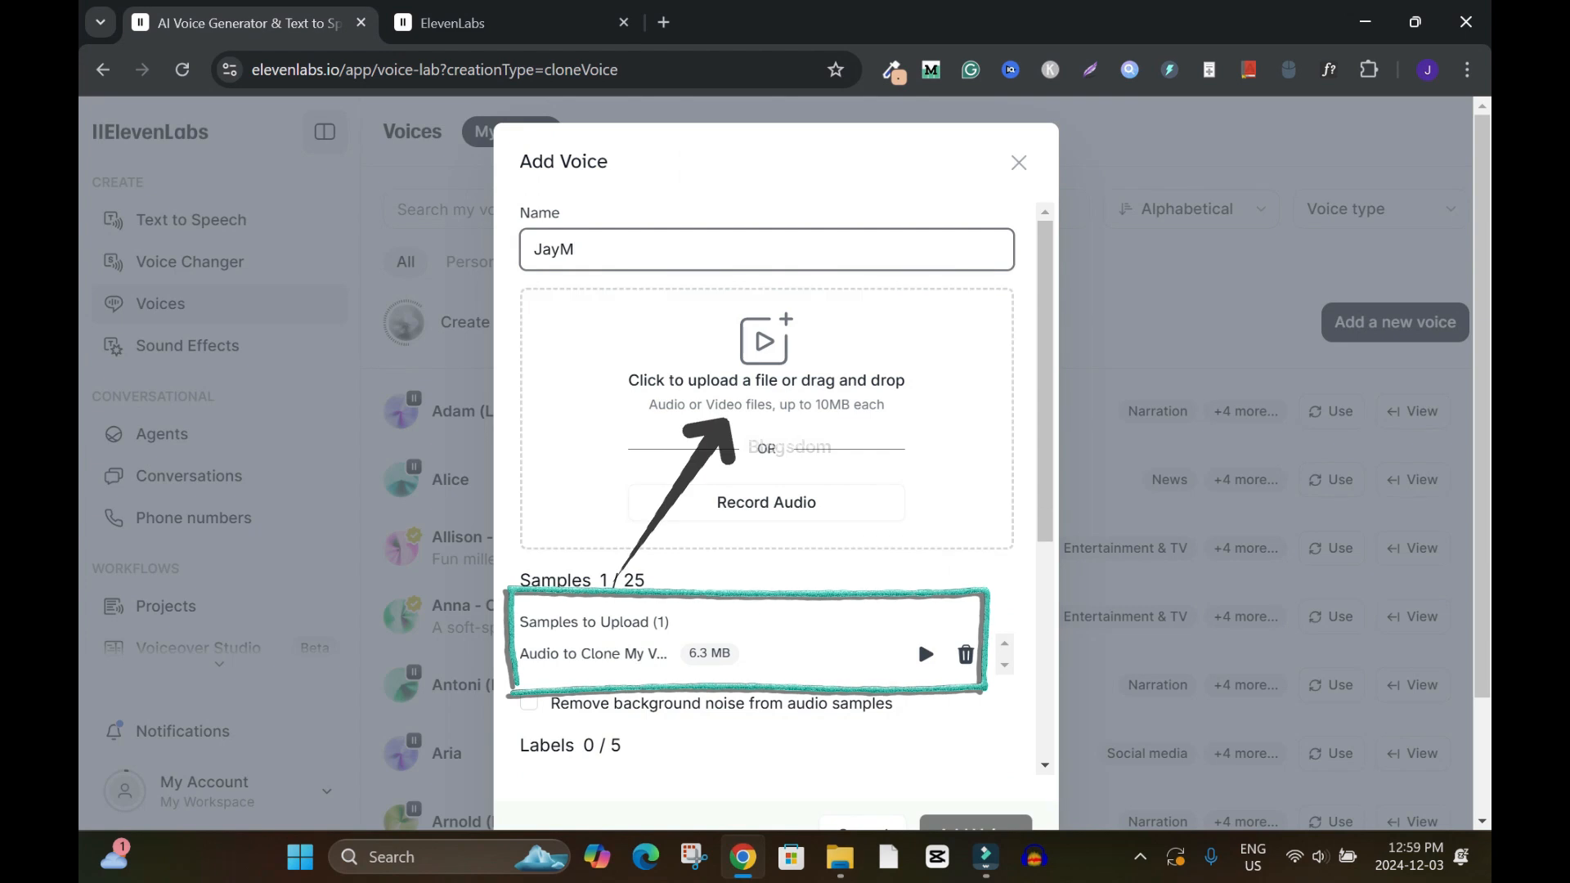
{"action": "scroll", "coordinate": [766, 486], "scroll_direction": "down", "scroll_amount": 3}
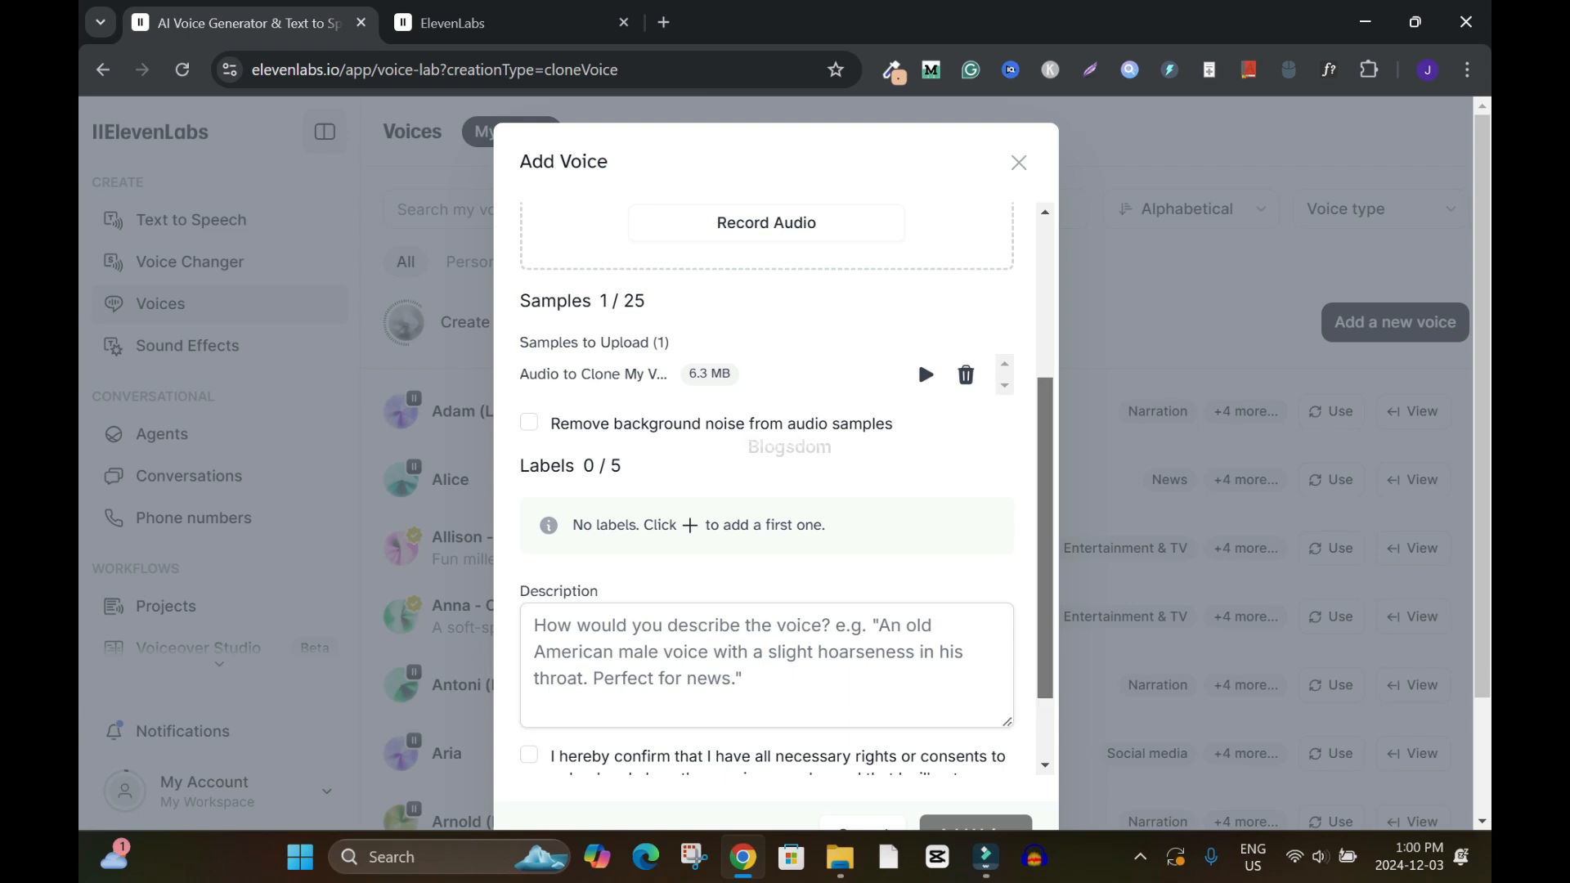
{"action": "scroll", "coordinate": [1045, 539], "scroll_direction": "down", "scroll_amount": 1}
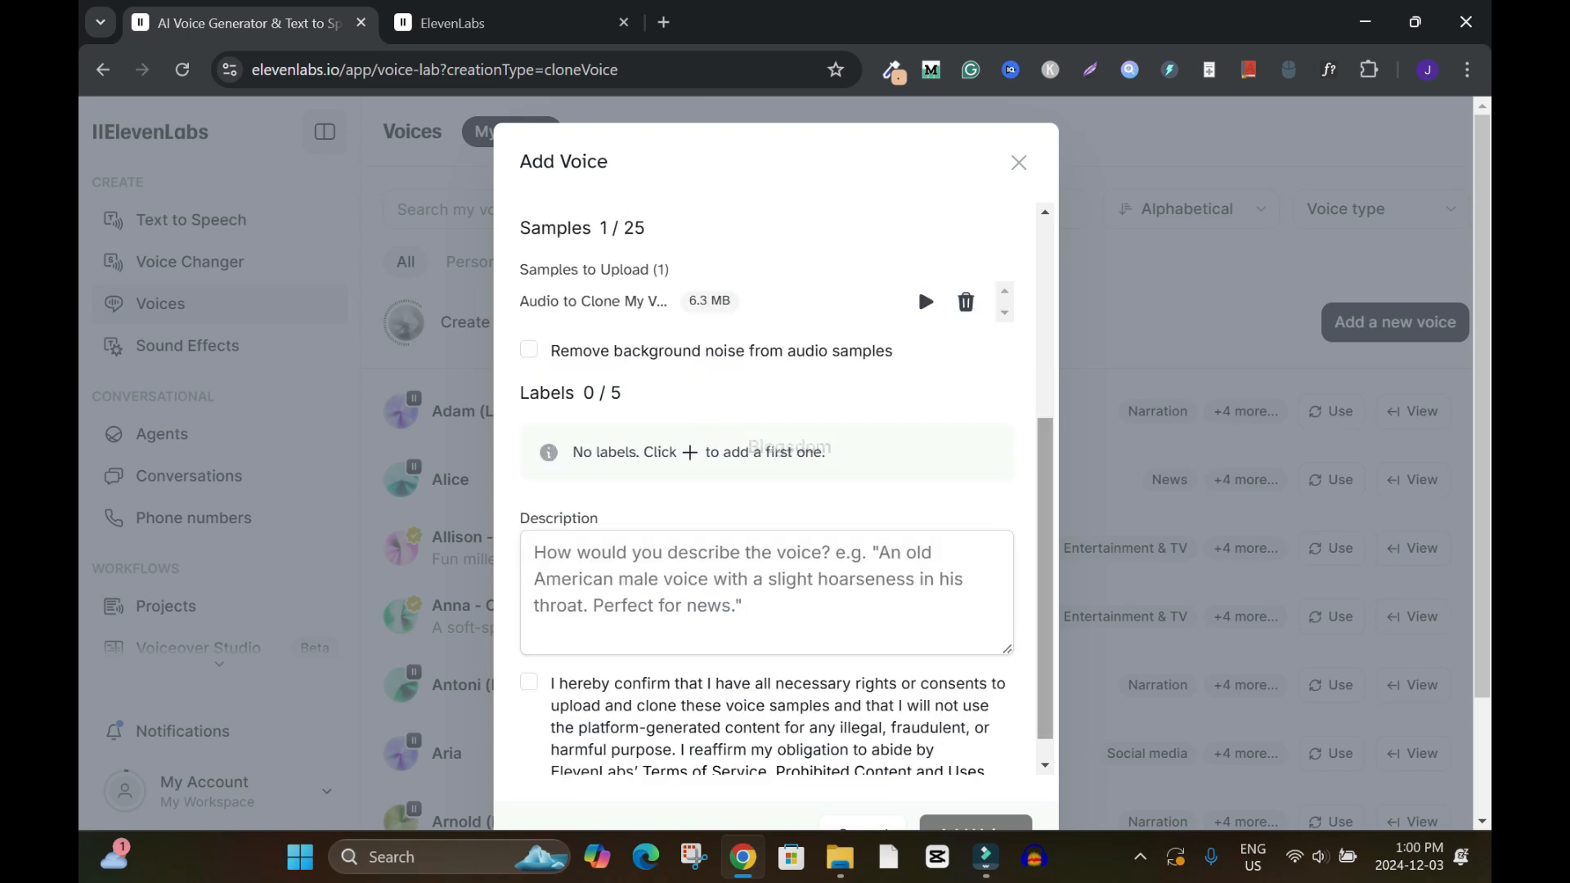
{"action": "scroll", "coordinate": [768, 490], "scroll_direction": "down", "scroll_amount": 1}
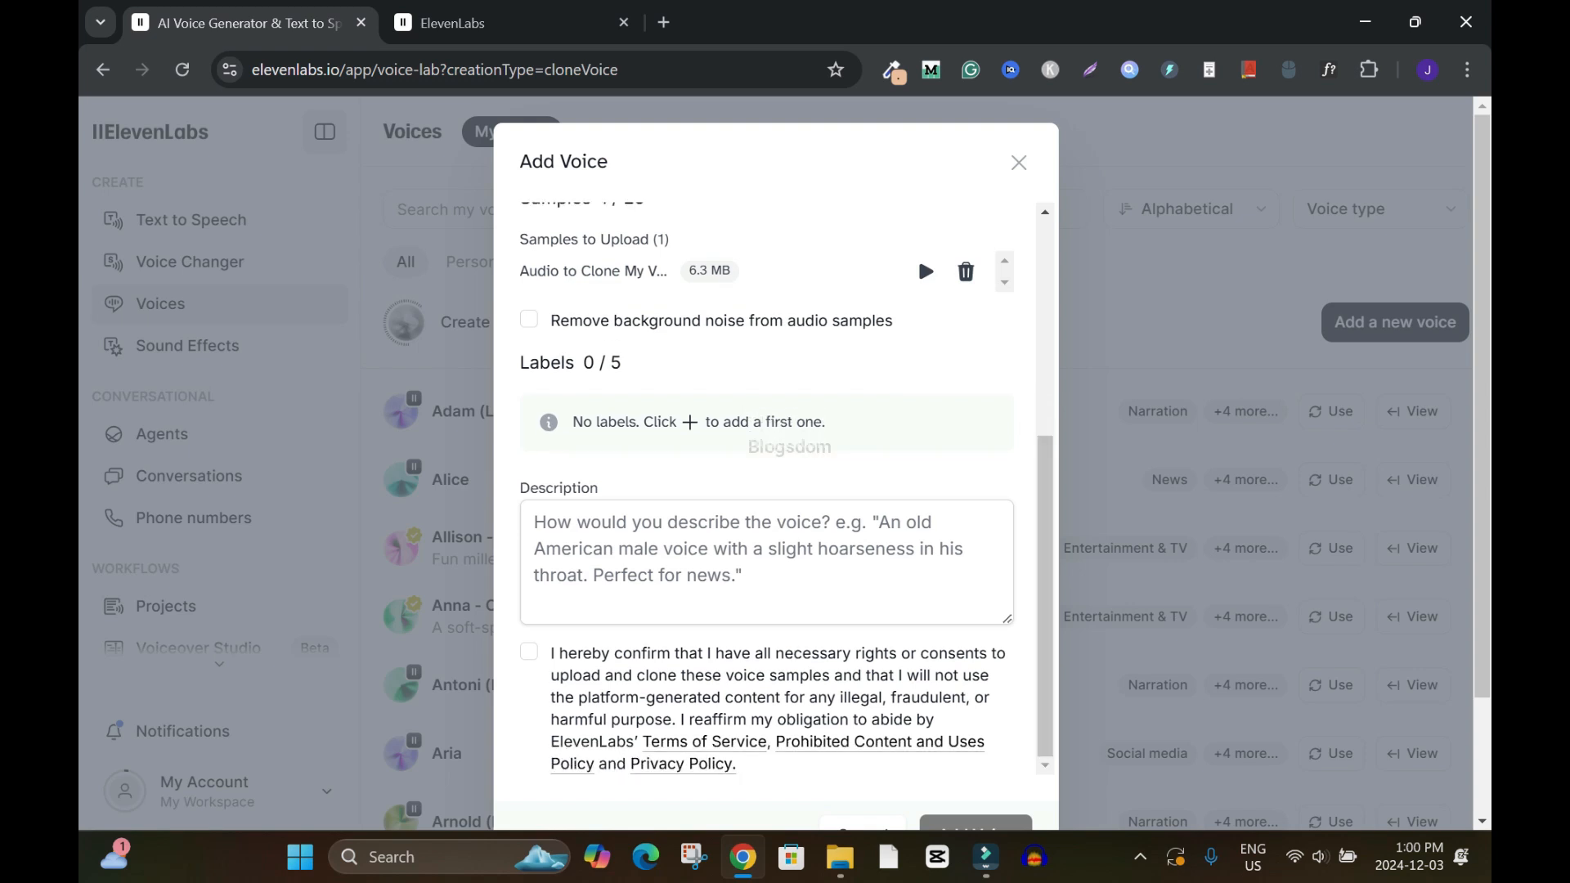
{"action": "left_click", "coordinate": [690, 422]}
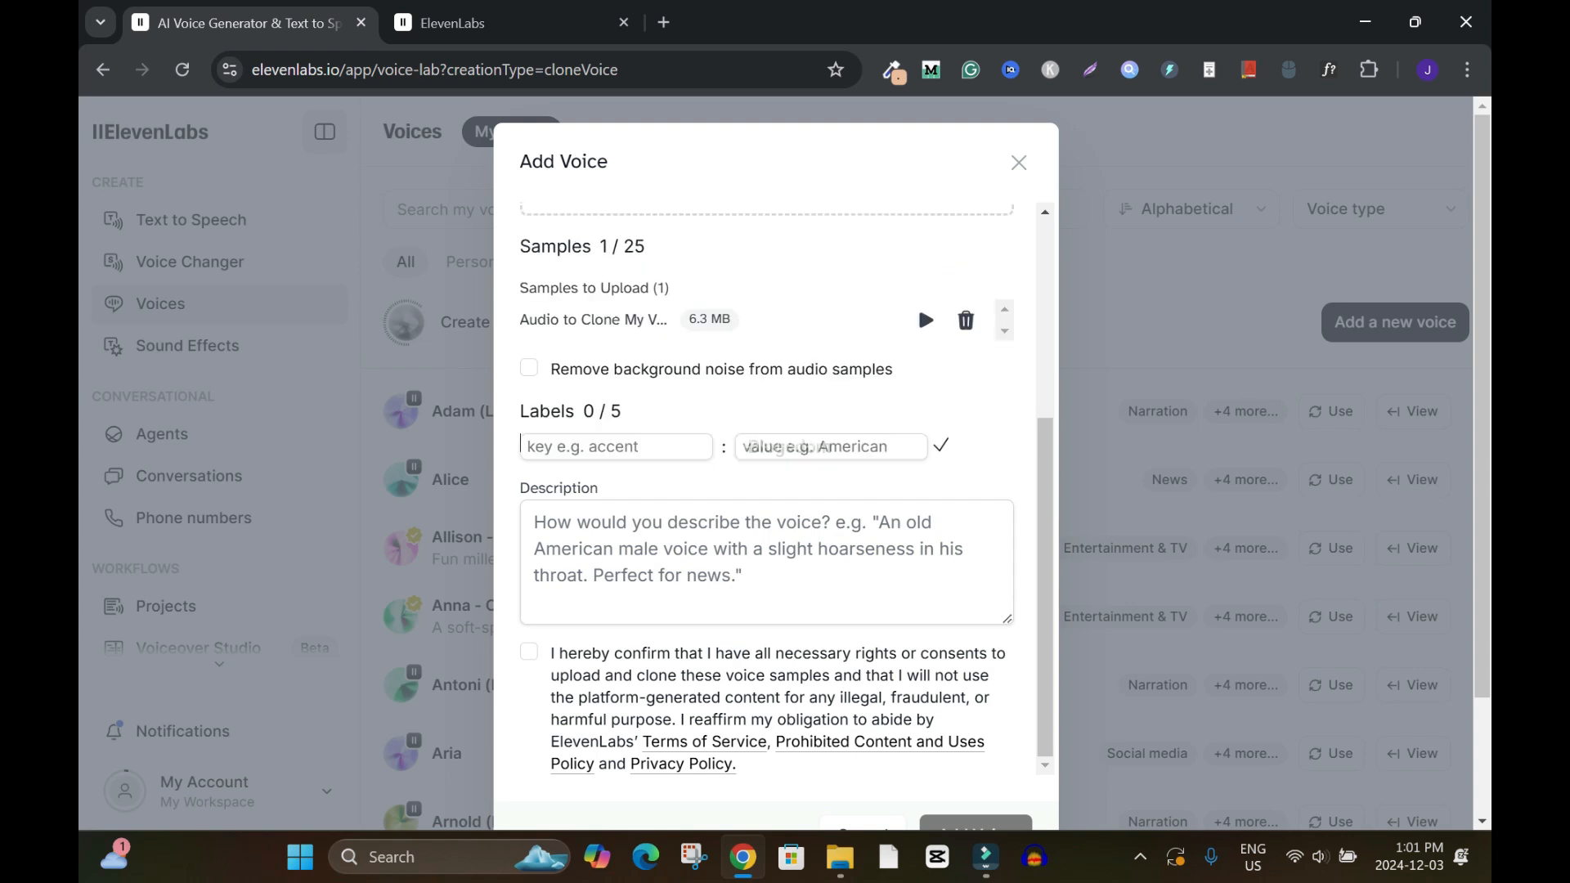
{"action": "type", "text": "English"}
{"action": "key", "text": "Tab"}
{"action": "type", "text": "African-American"}
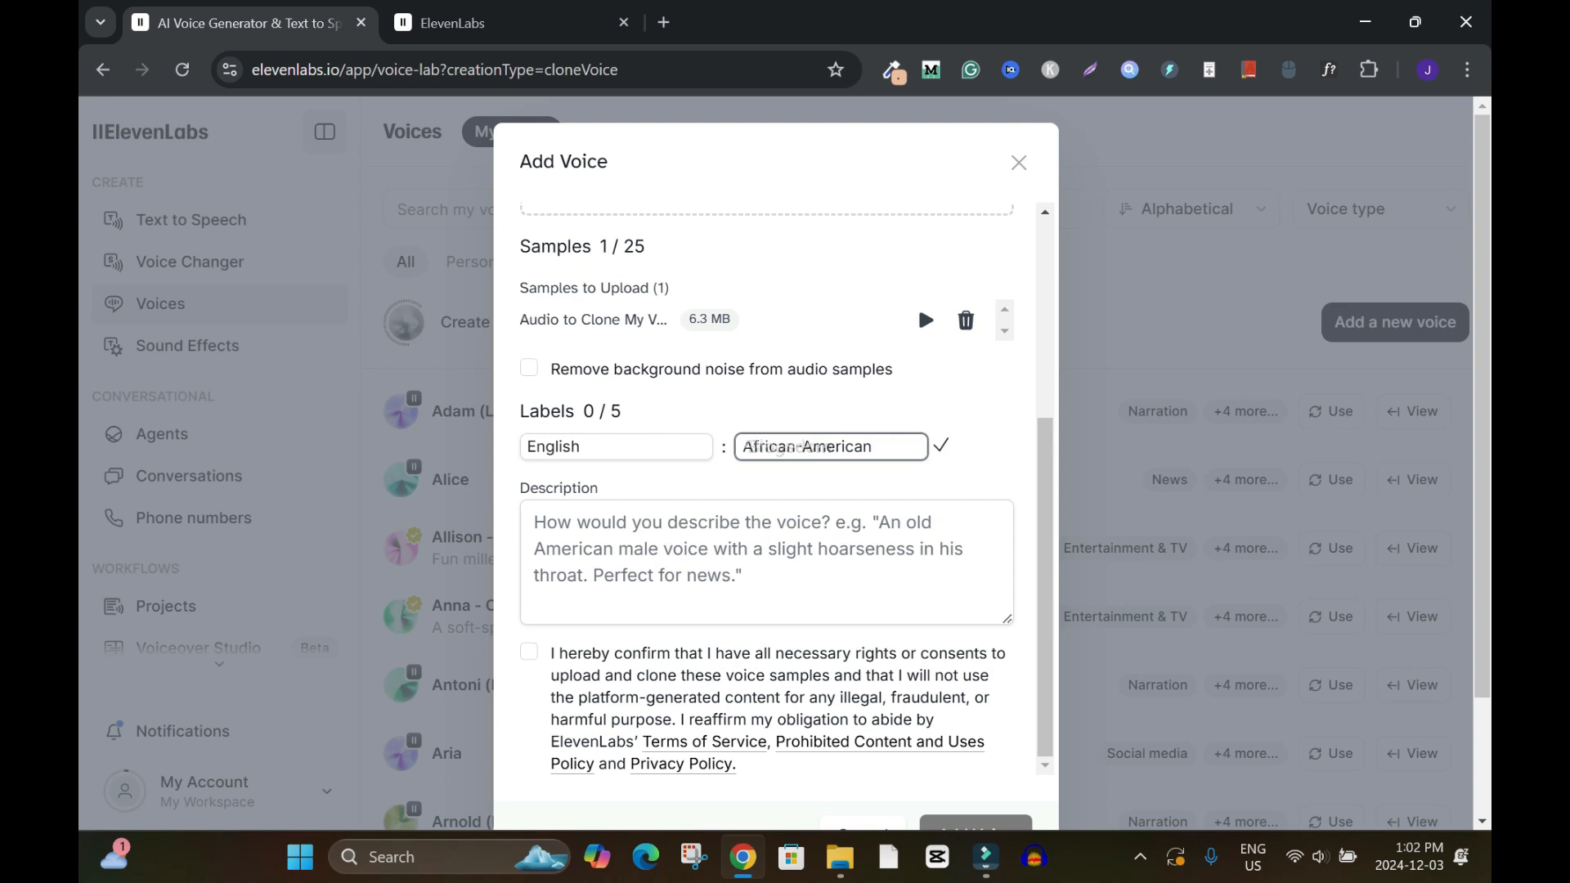
Enter the voice description "An African-American male voice."
{"action": "key", "text": "Tab"}
{"action": "type", "text": "An Afr"}
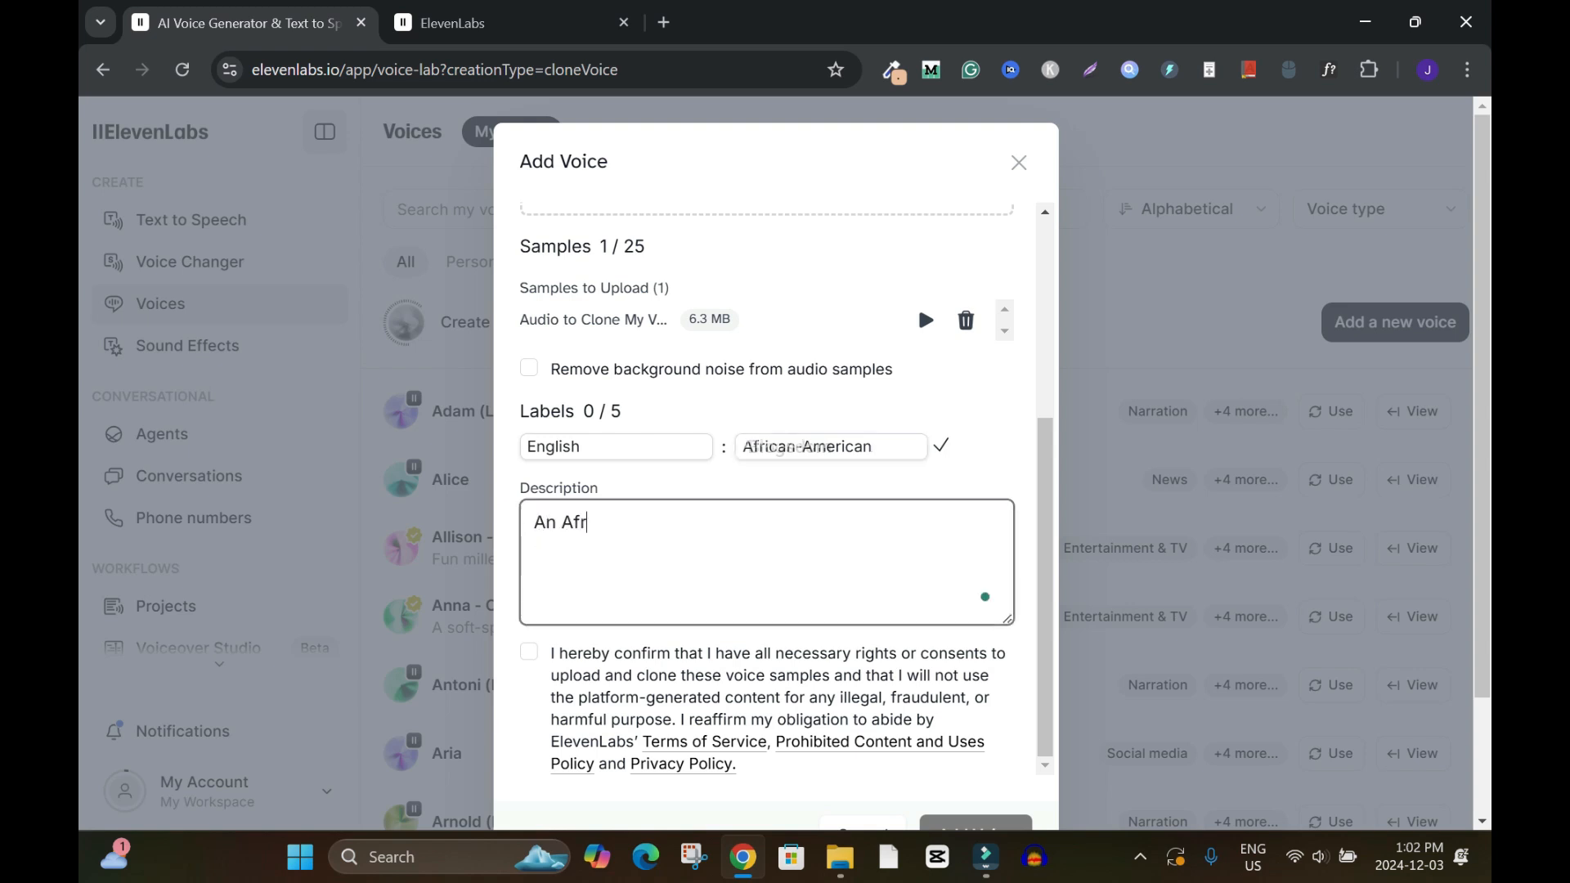
{"action": "type", "text": "ican-American male voice."}
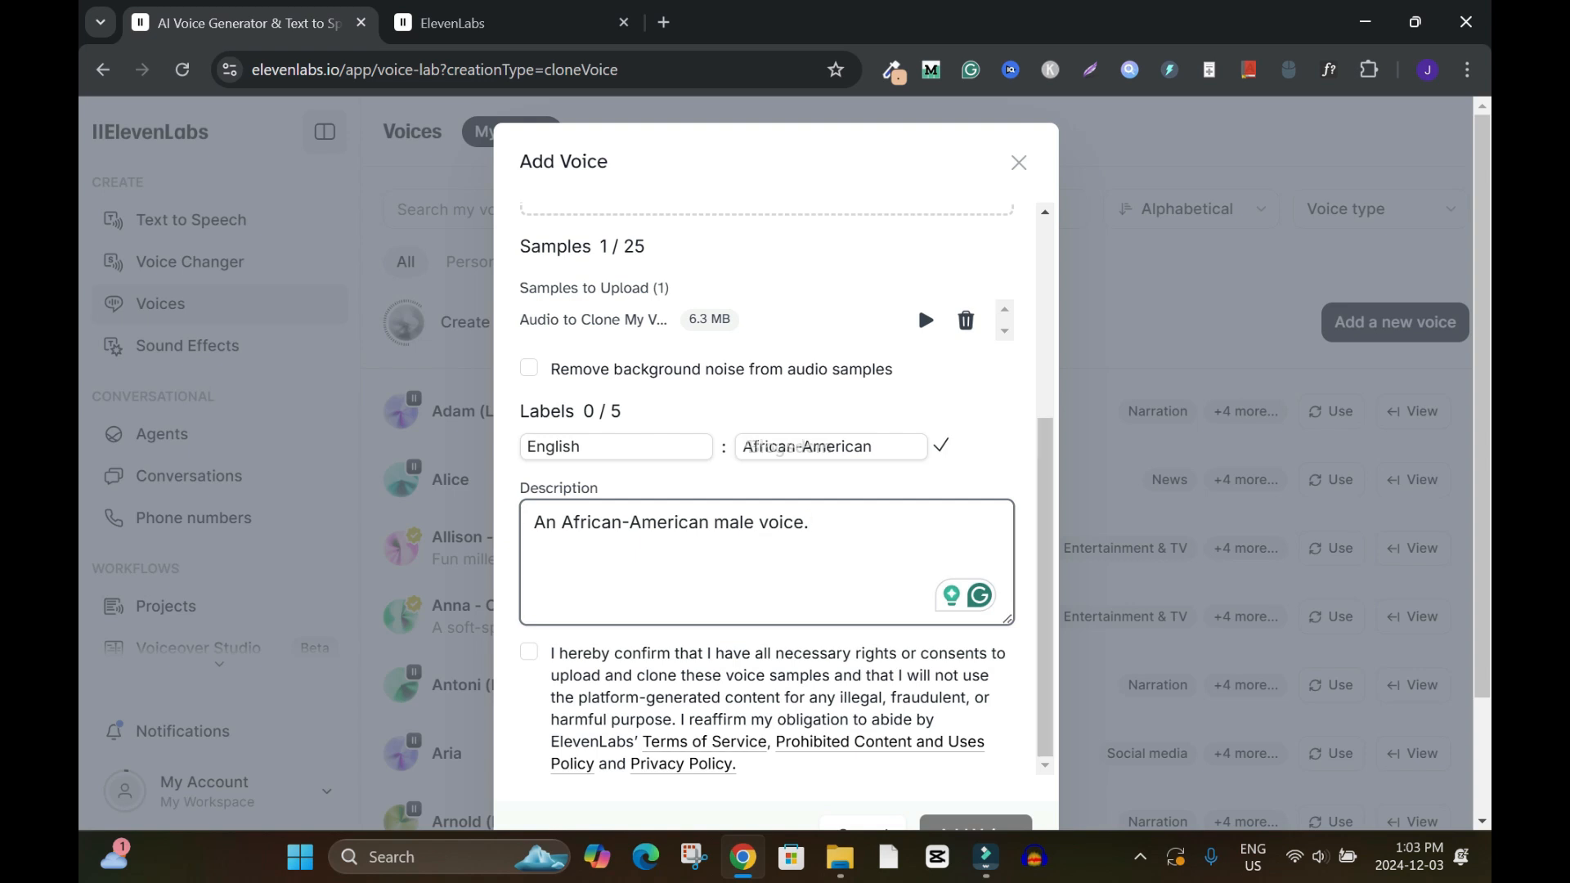
Confirm having the rights and consents for the voice samples, and add the cloned voice
{"action": "key", "text": "Tab"}
{"action": "key", "text": "space"}
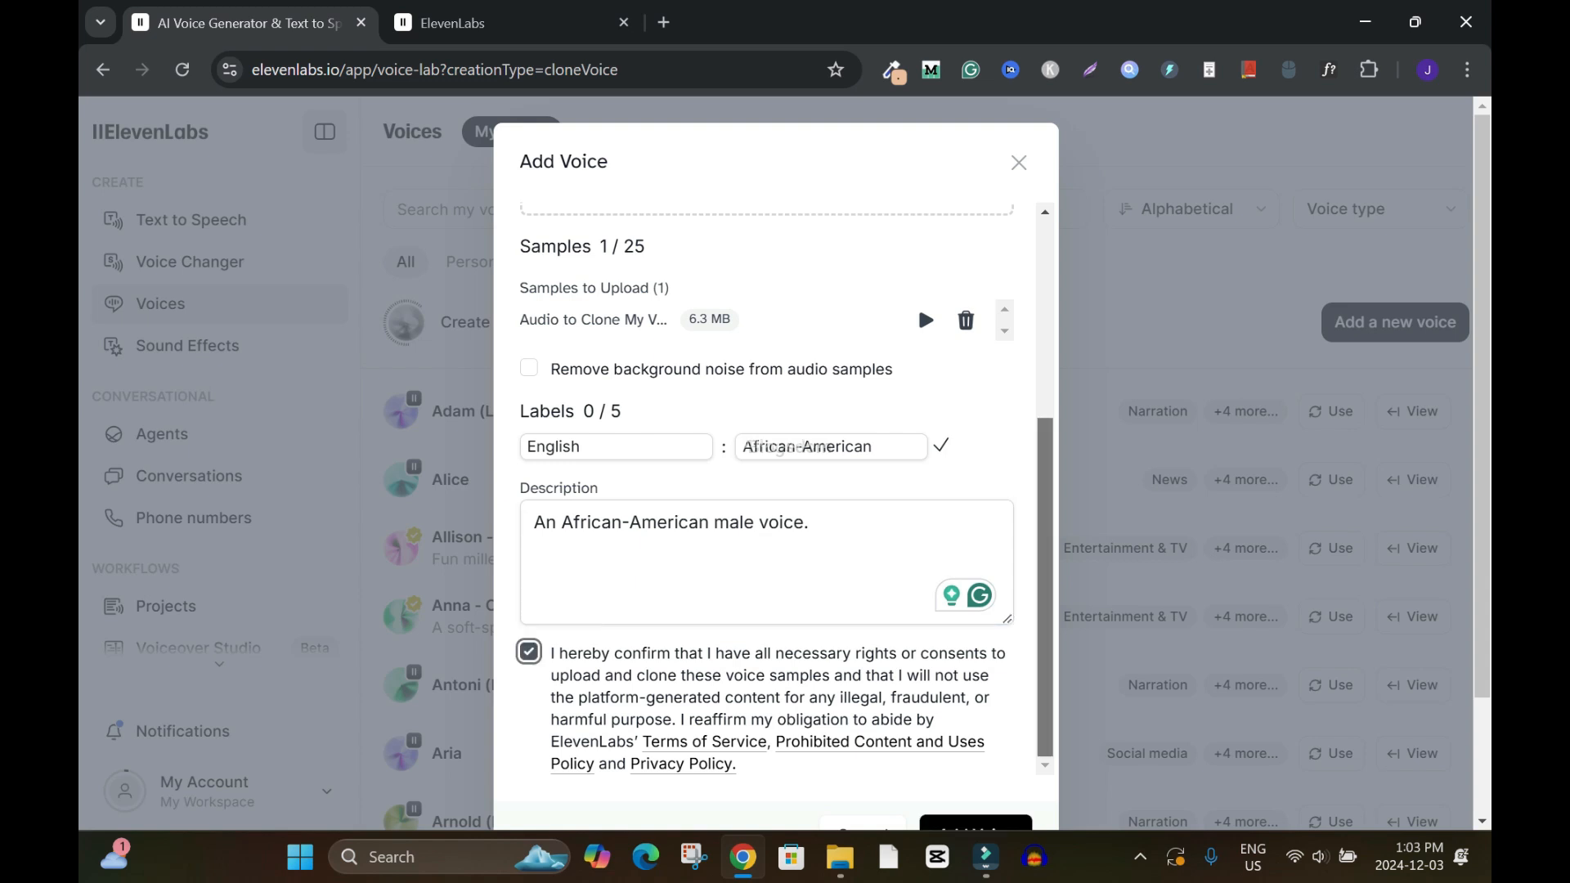
{"action": "scroll", "coordinate": [775, 523], "scroll_direction": "down", "scroll_amount": 1}
{"action": "left_click", "coordinate": [975, 758]}
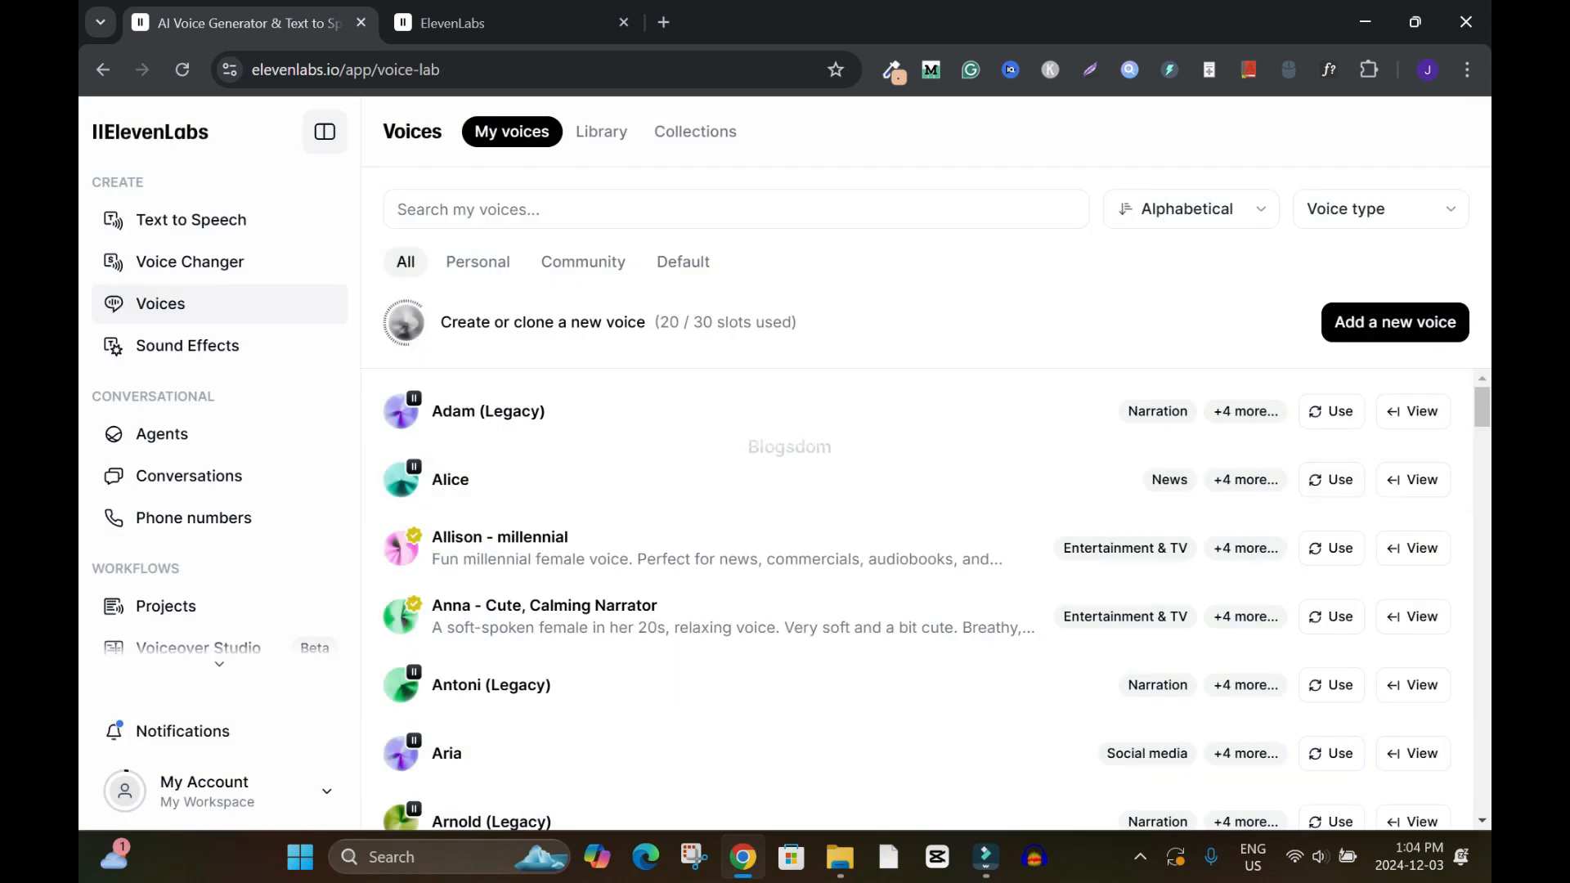
Choose the JayM voice from the personal voices and generate speech with it from the existing content creator text
{"action": "left_click", "coordinate": [478, 261]}
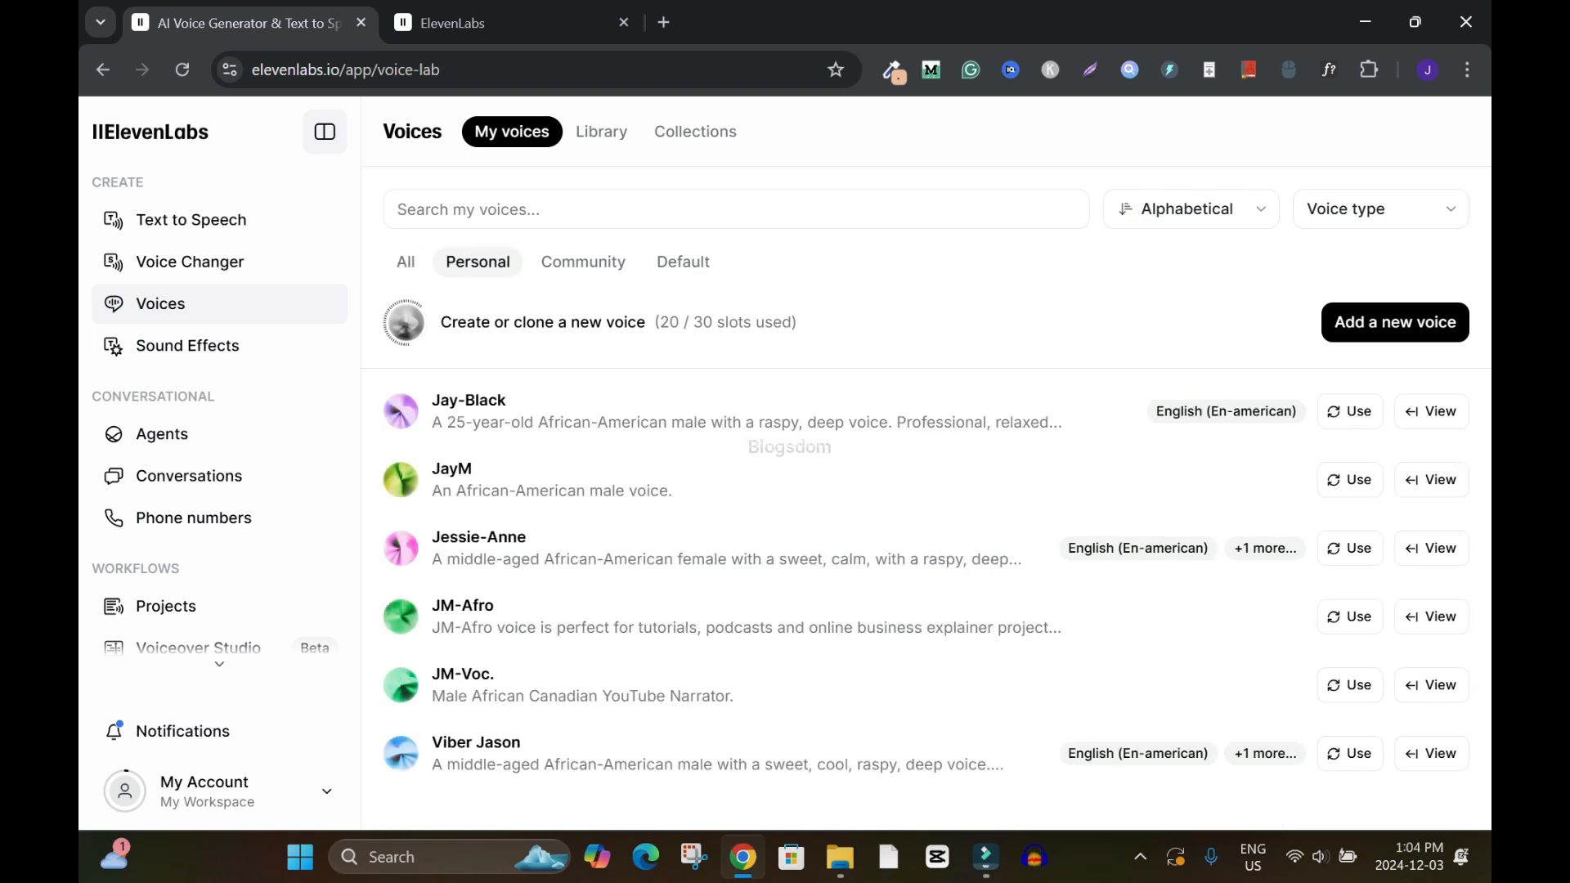
{"action": "left_click", "coordinate": [405, 261]}
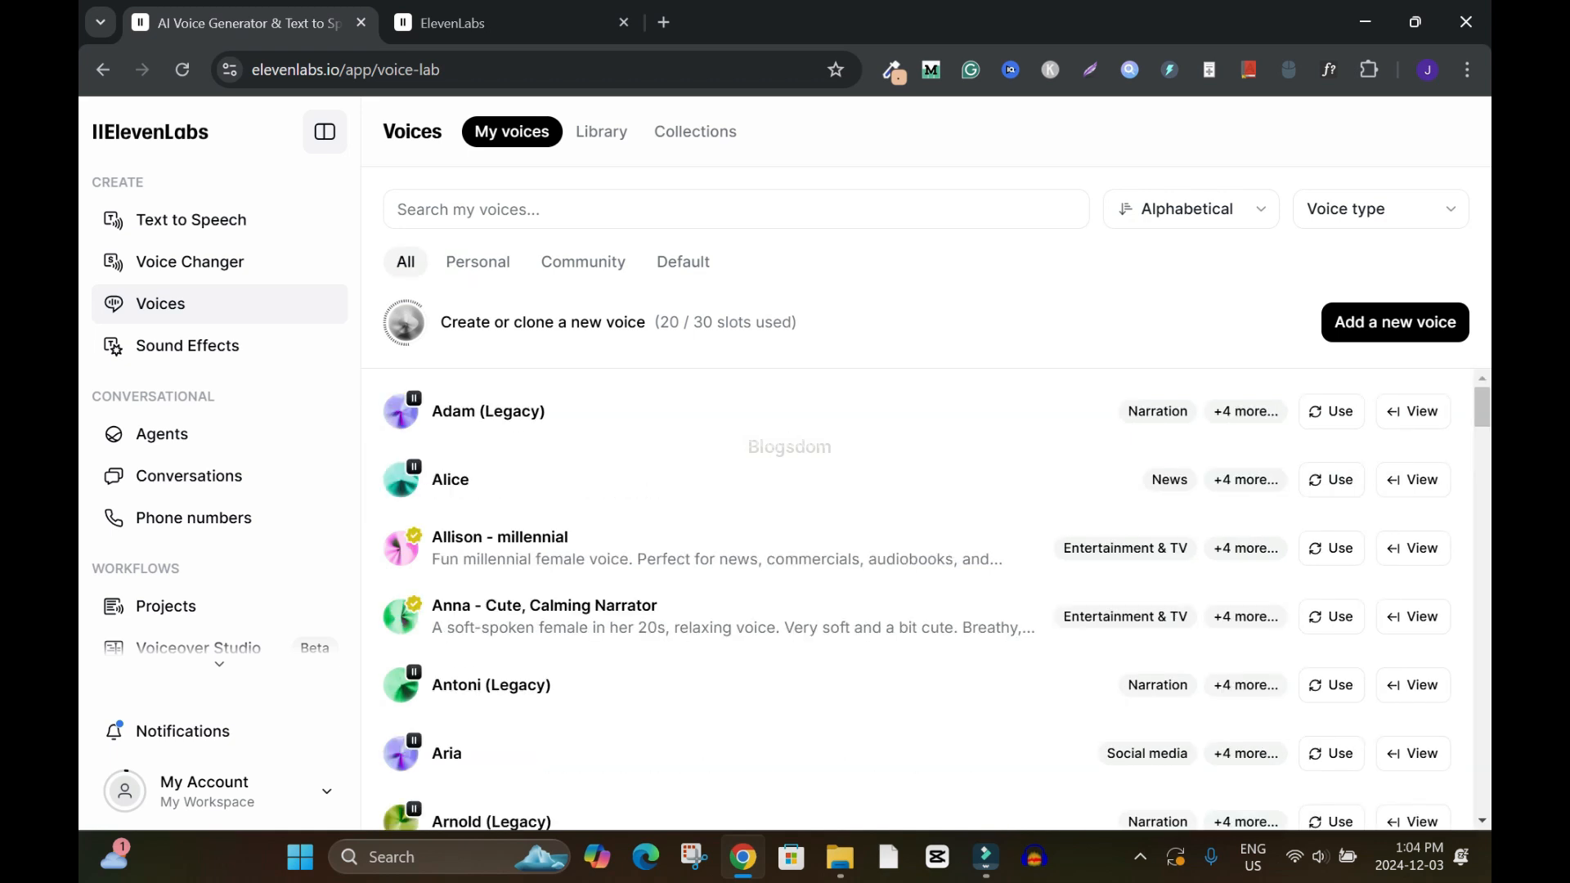
{"action": "left_click", "coordinate": [477, 261]}
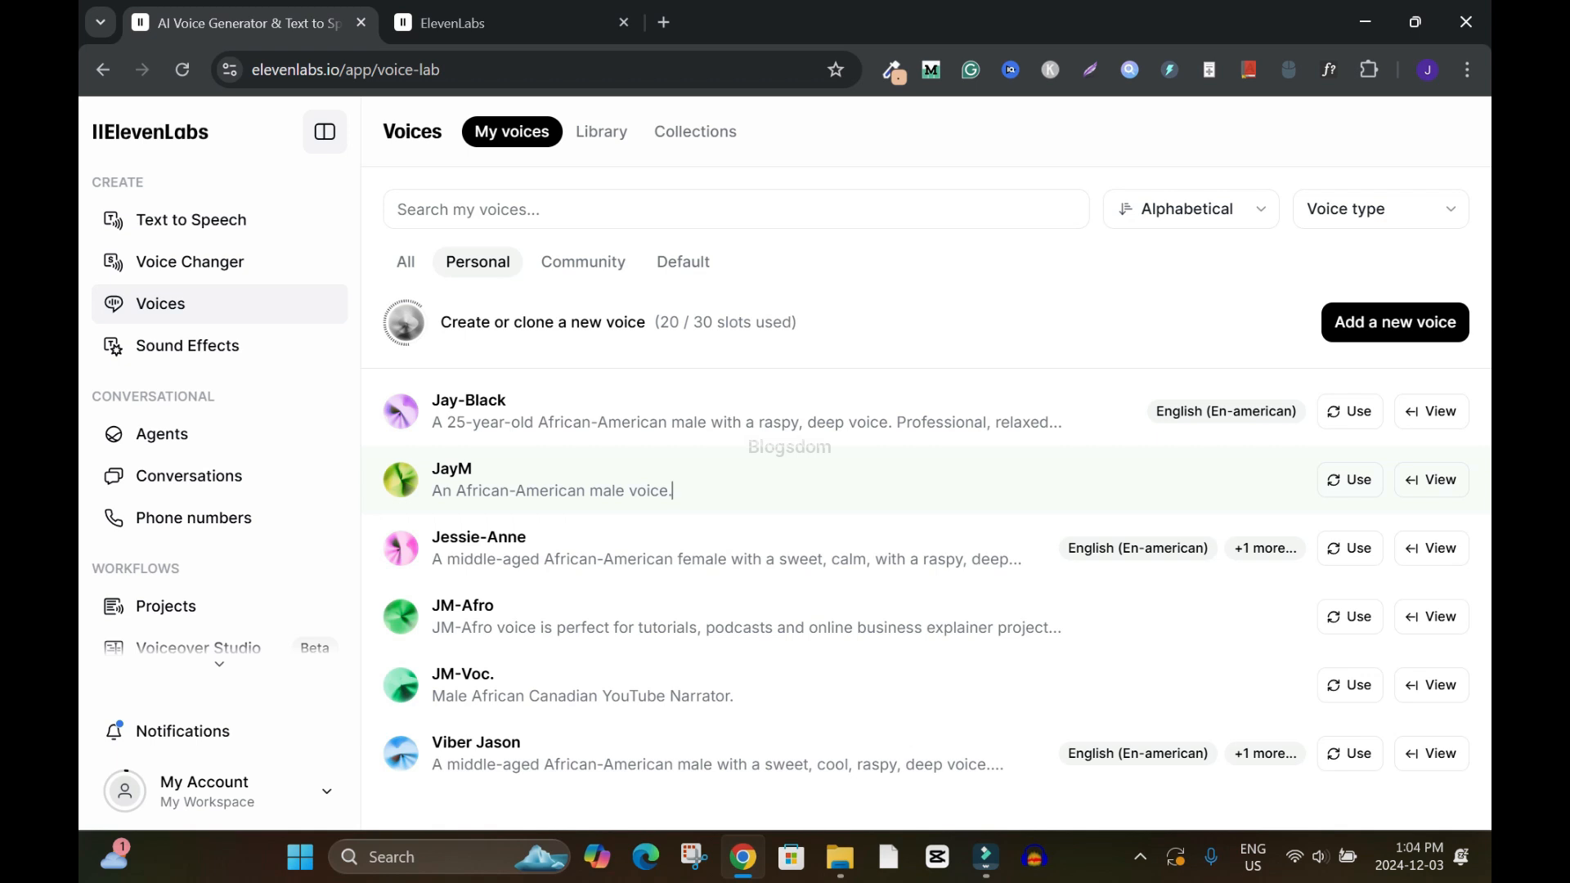
{"action": "left_click", "coordinate": [1349, 480]}
{"action": "mouse_move", "coordinate": [1482, 442]}
{"action": "left_mouse_down"}
{"action": "mouse_move", "coordinate": [1482, 522]}
{"action": "mouse_move", "coordinate": [1482, 442]}
{"action": "left_mouse_up"}
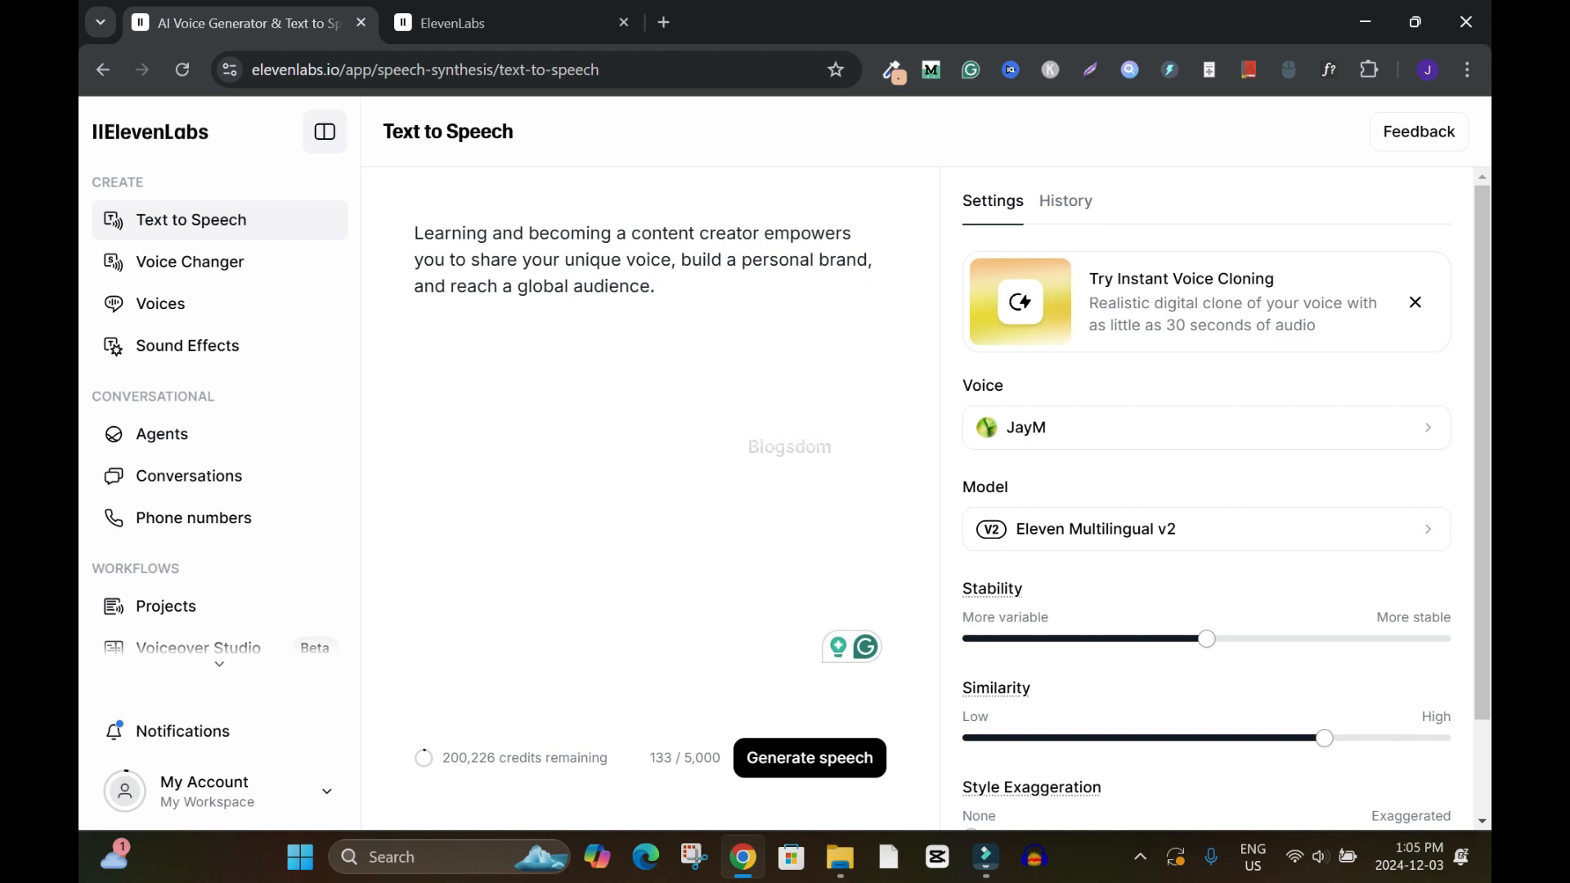
{"action": "left_click_drag", "start_coordinate": [442, 757], "coordinate": [499, 757]}
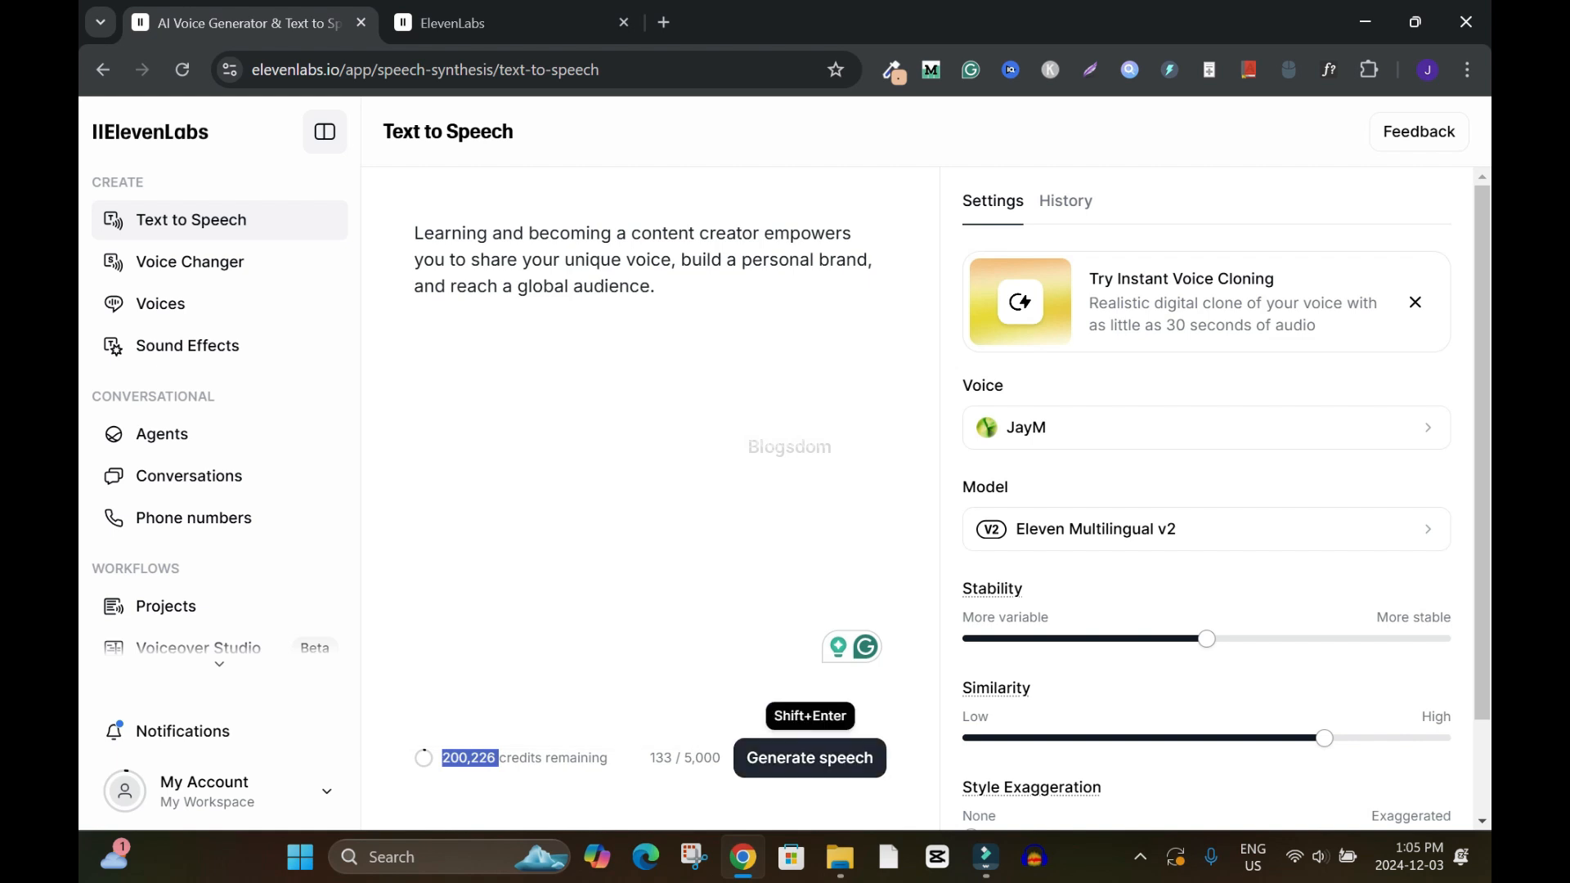
{"action": "left_click", "coordinate": [810, 758]}
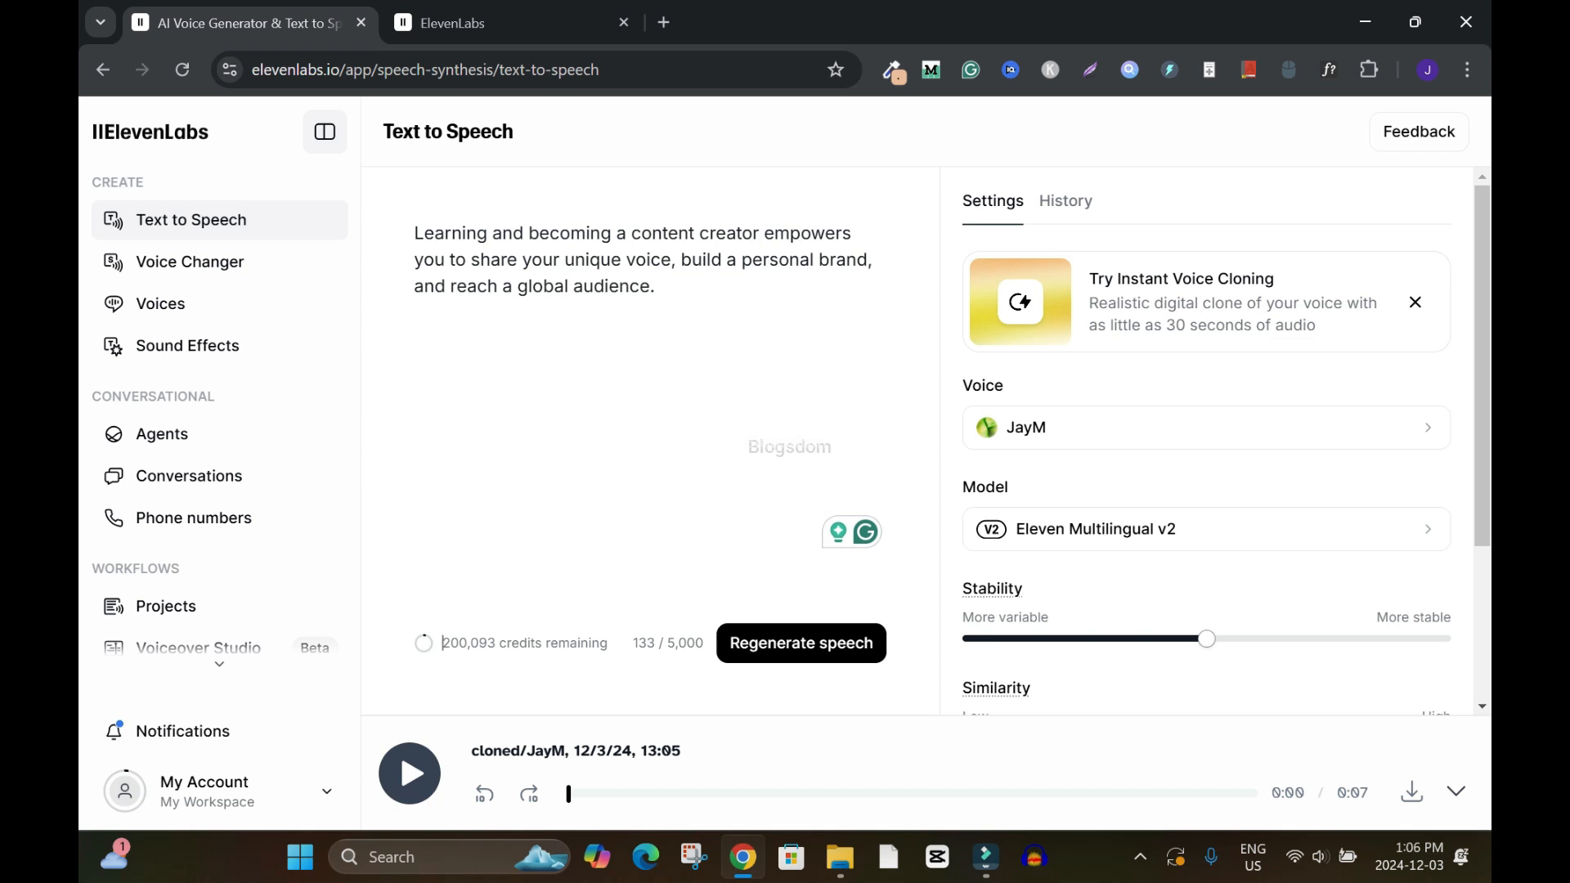
Set Stability to 35% and lower Similarity to just above the midpoint, then regenerate the speech
{"action": "scroll", "coordinate": [1206, 441], "scroll_direction": "down", "scroll_amount": 3}
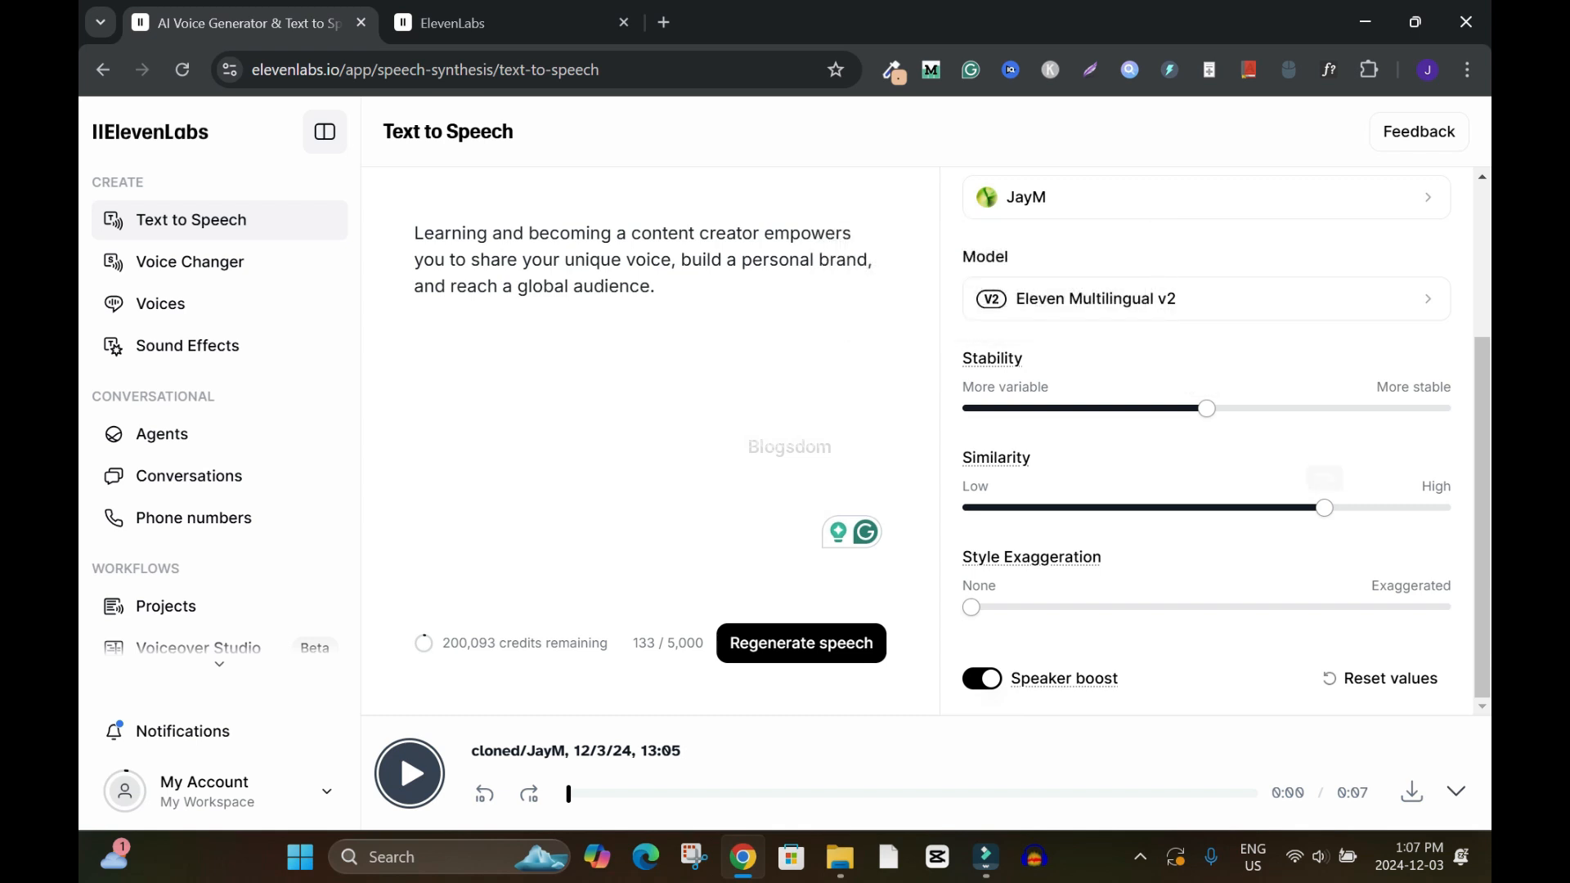
{"action": "left_click_drag", "start_coordinate": [1207, 408], "coordinate": [1103, 408]}
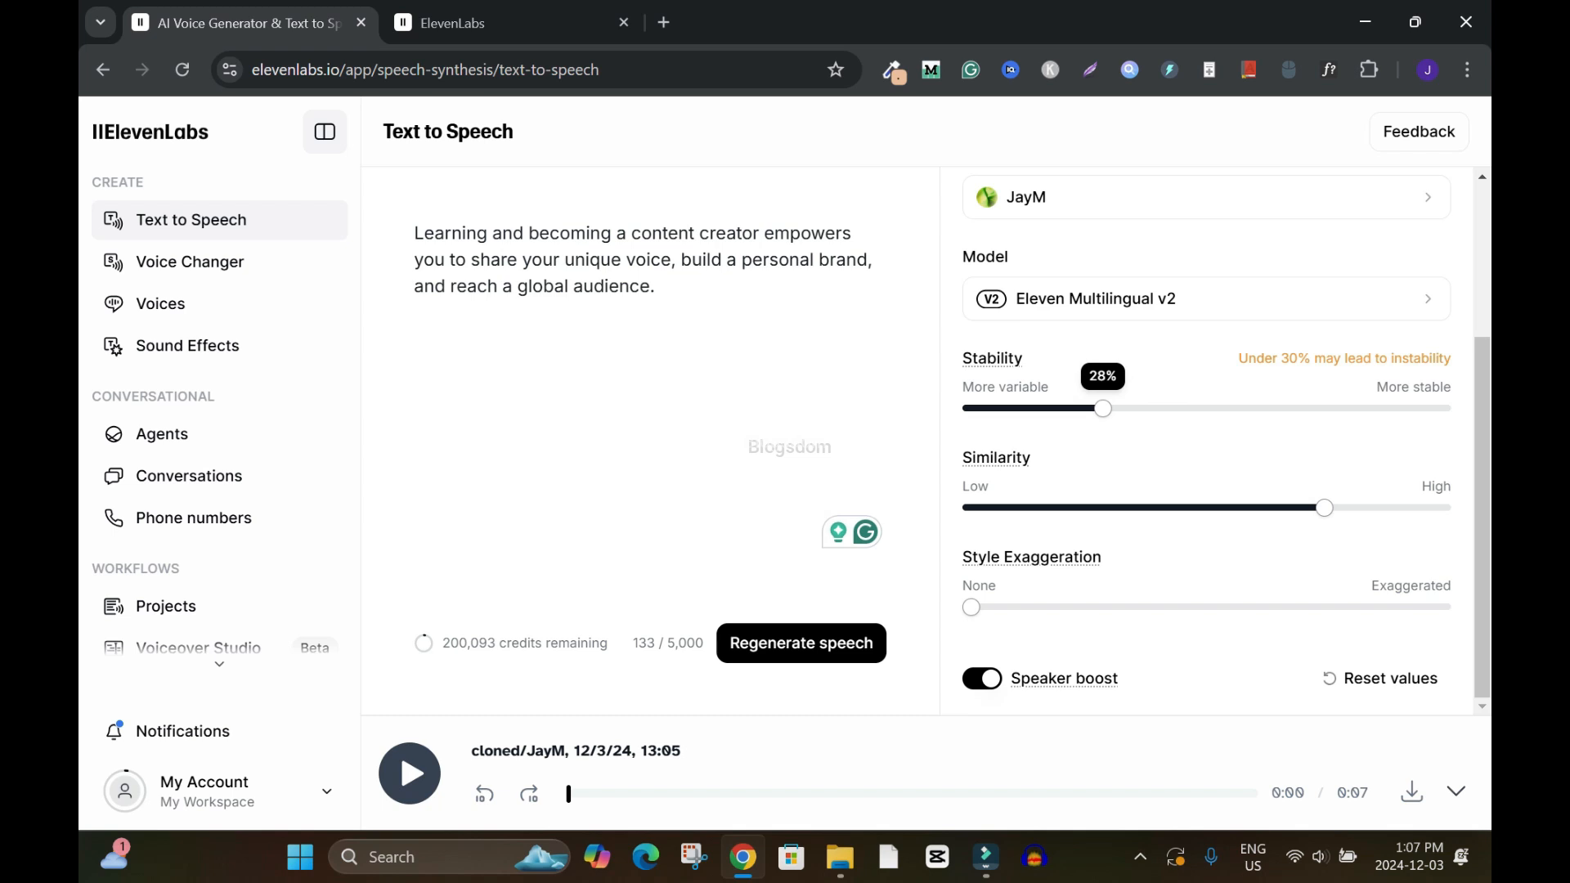
{"action": "left_click_drag", "start_coordinate": [1103, 408], "coordinate": [1131, 407]}
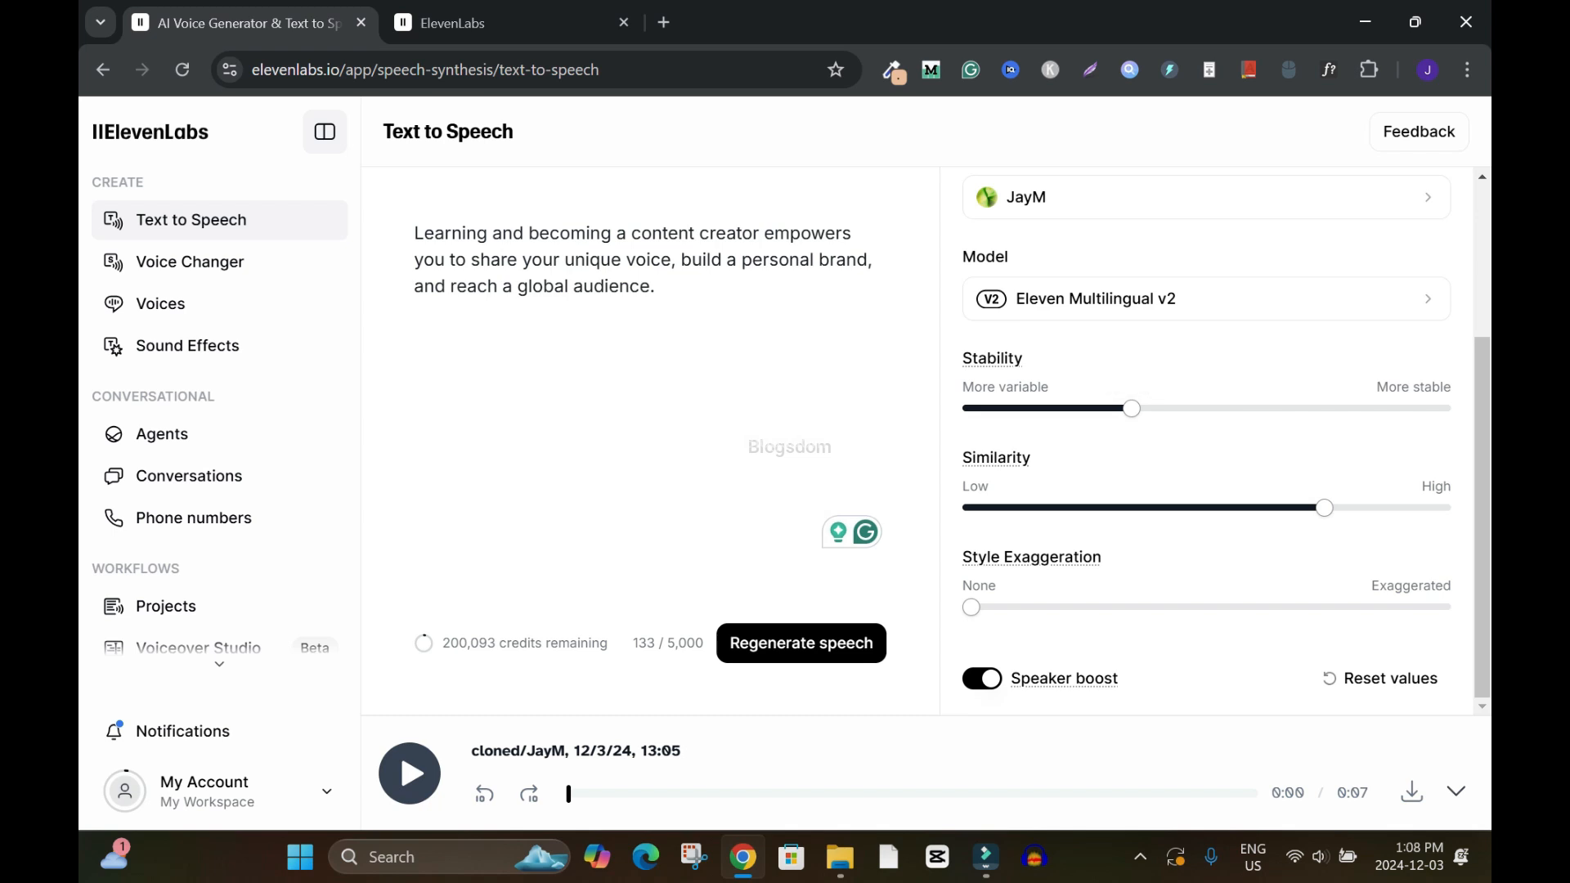
{"action": "mouse_move", "coordinate": [1325, 508]}
{"action": "left_click_drag", "start_coordinate": [1325, 508], "coordinate": [1226, 508]}
{"action": "mouse_move", "coordinate": [1132, 408]}
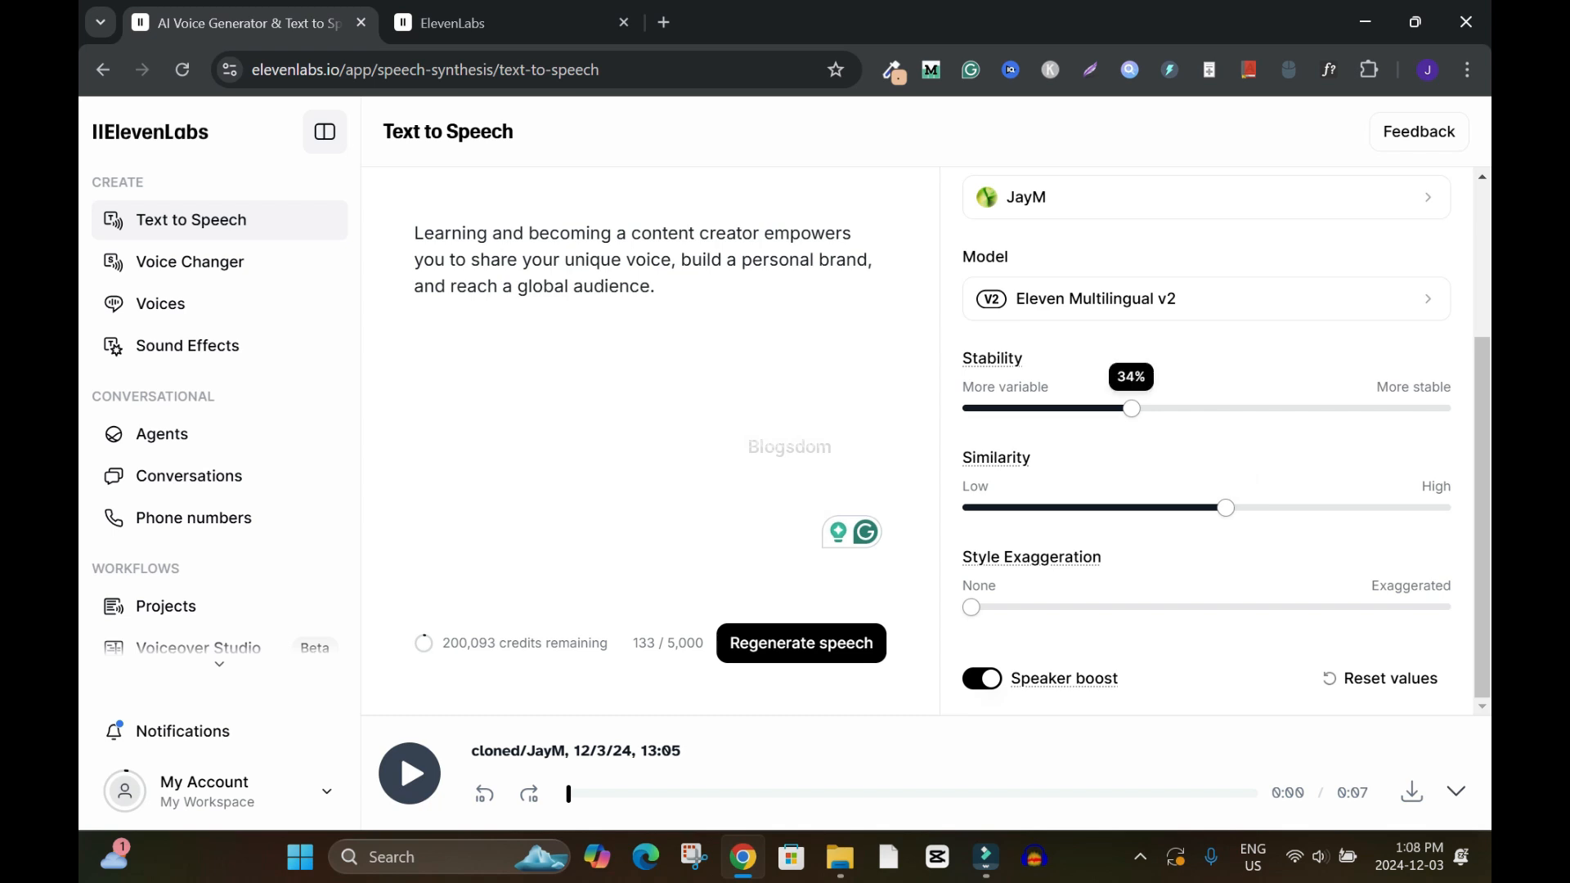
{"action": "left_click_drag", "start_coordinate": [1131, 408], "coordinate": [1135, 408]}
{"action": "mouse_move", "coordinate": [1225, 507]}
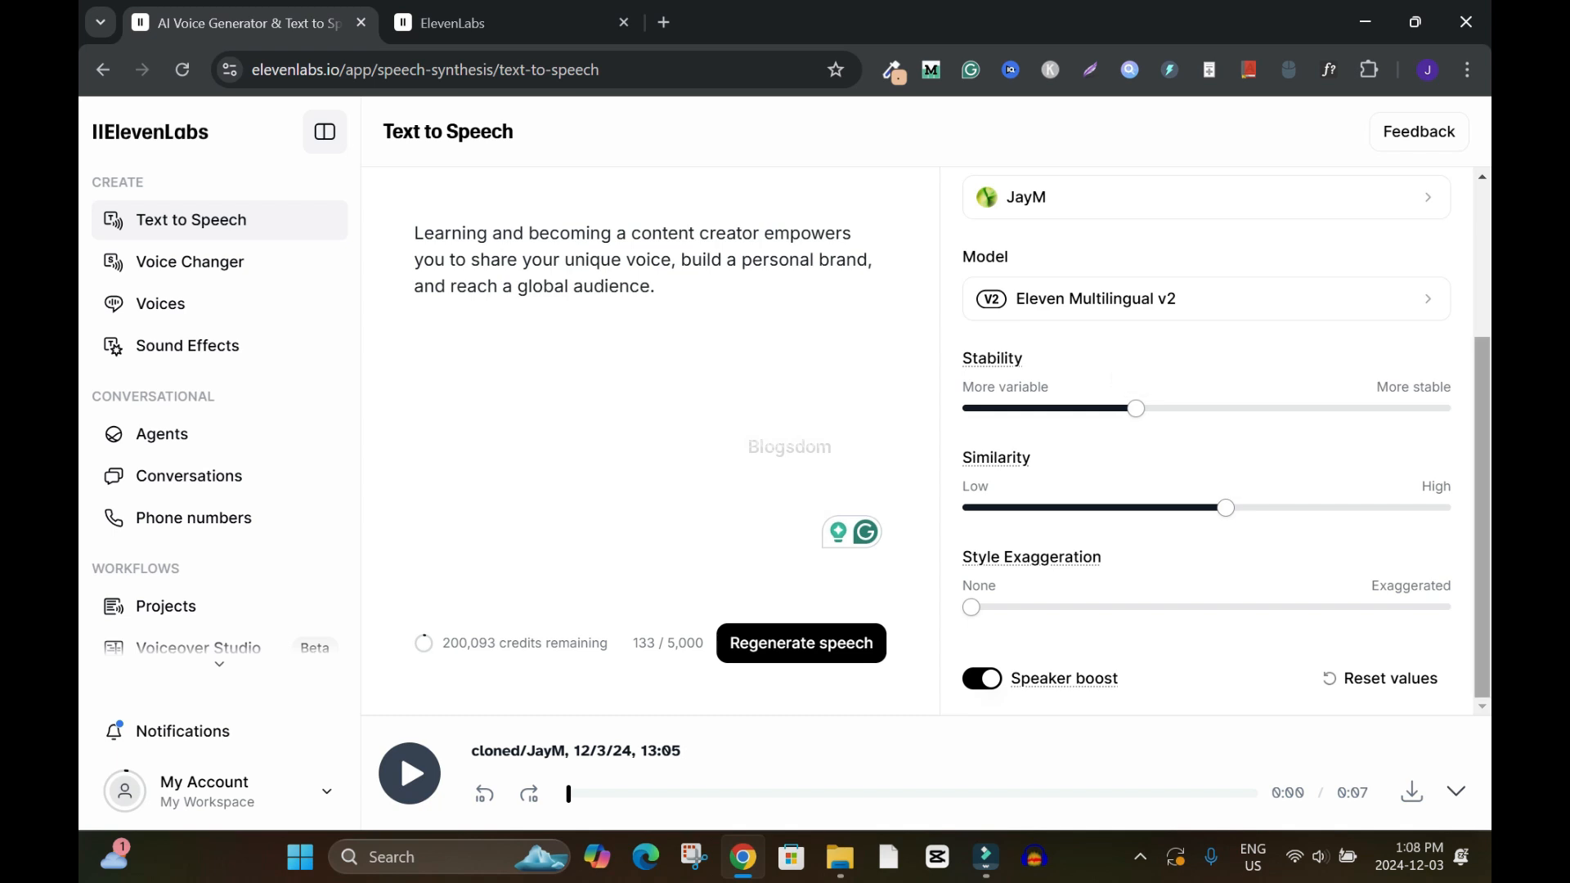
{"action": "left_click", "coordinate": [801, 644]}
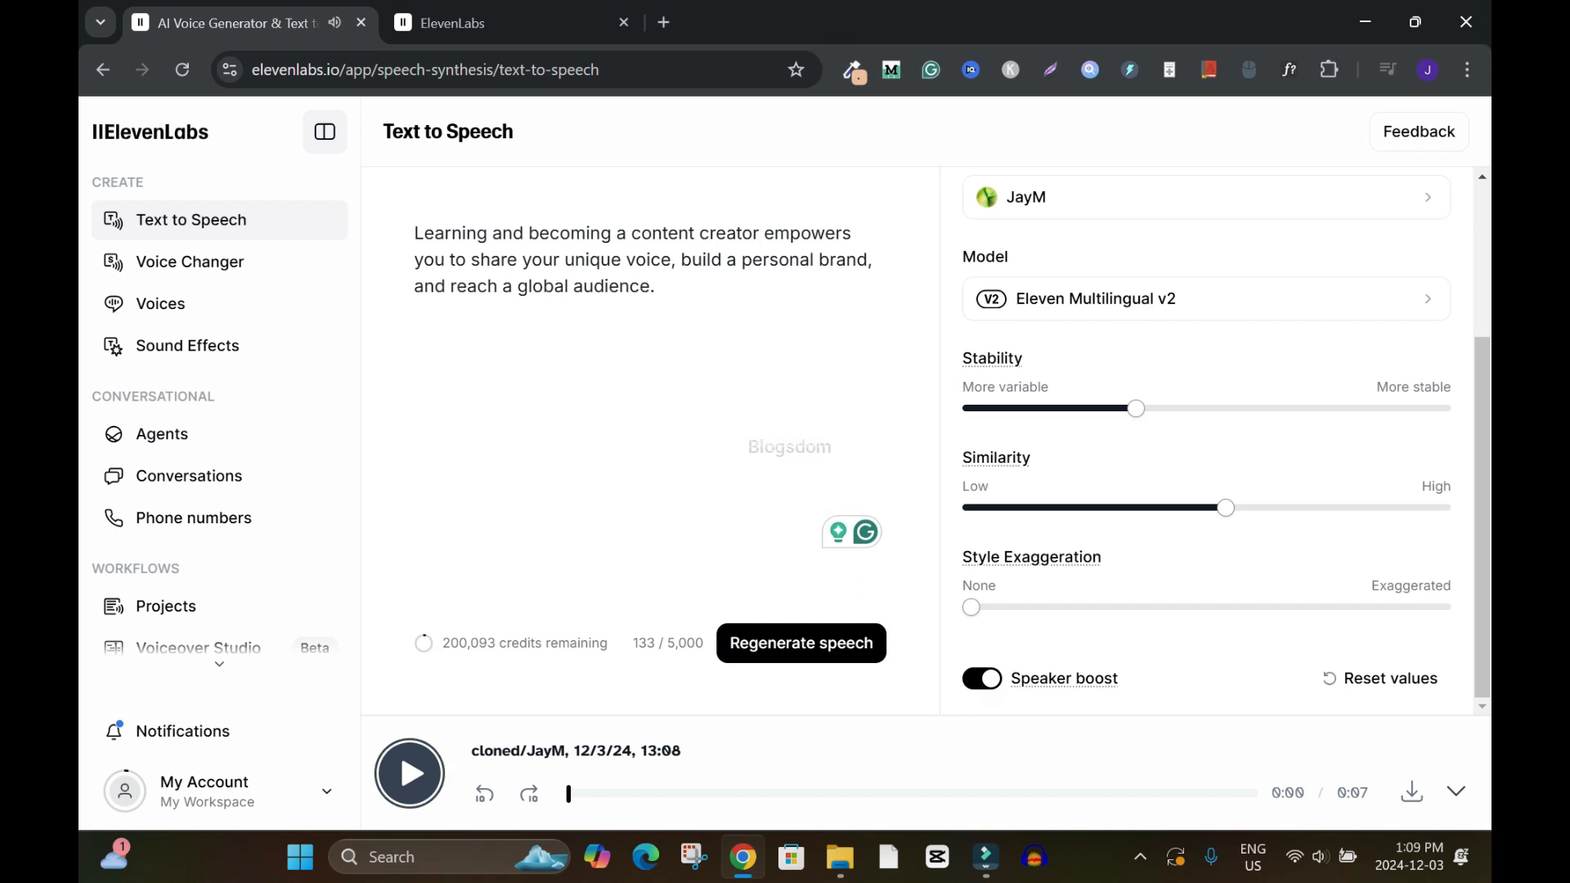
Set Stability to 33% and raise Similarity slightly, then generate the speech again
{"action": "mouse_move", "coordinate": [1225, 508]}
{"action": "mouse_move", "coordinate": [1135, 408]}
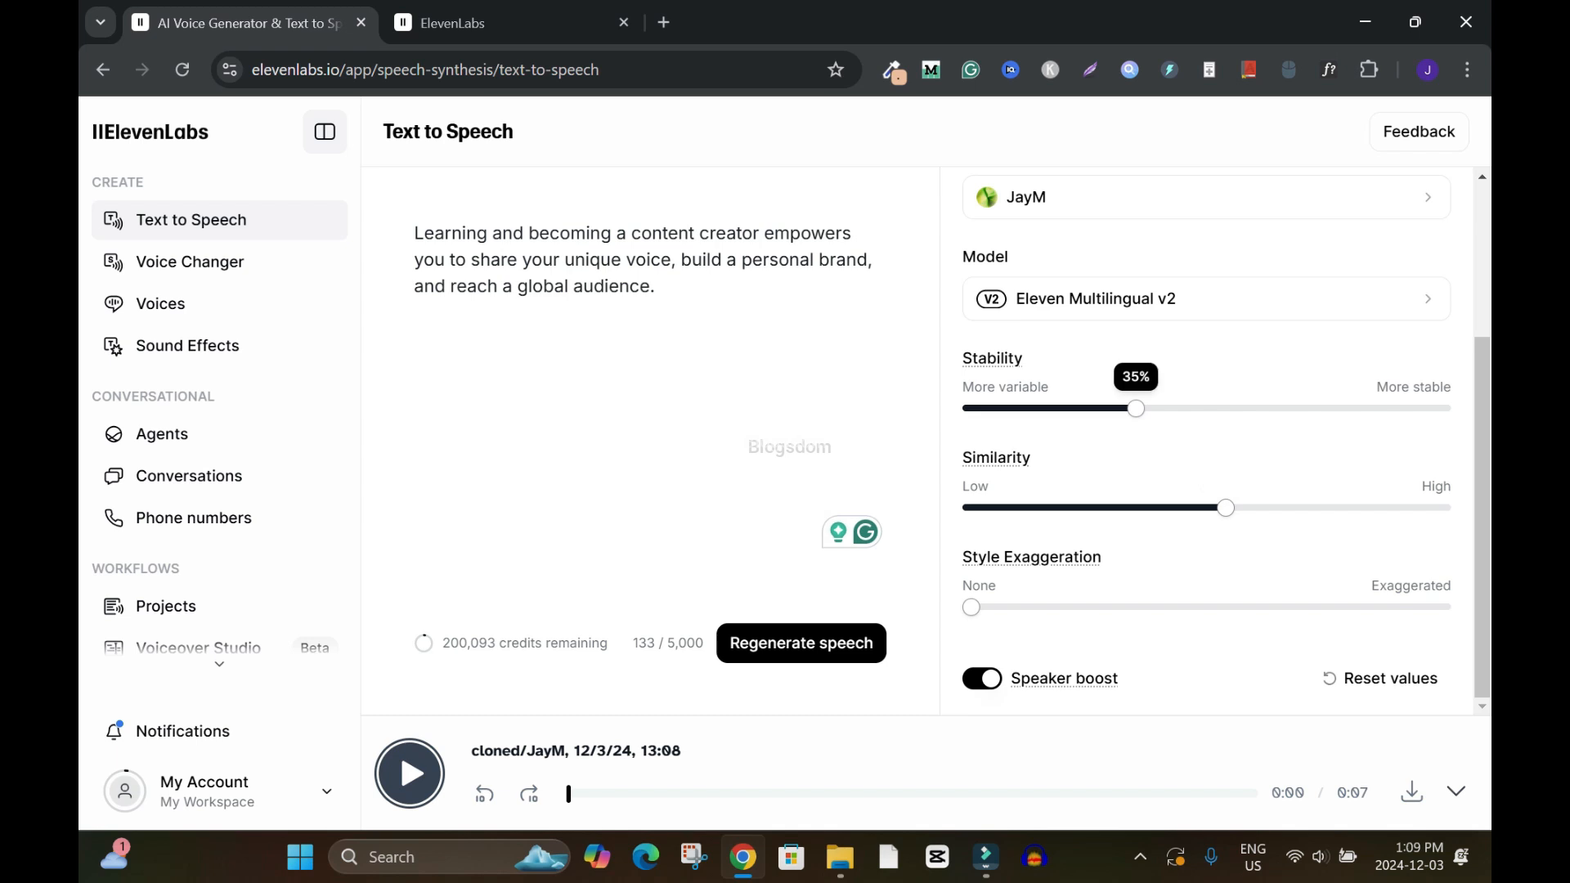
{"action": "left_click_drag", "start_coordinate": [1135, 408], "coordinate": [1126, 408]}
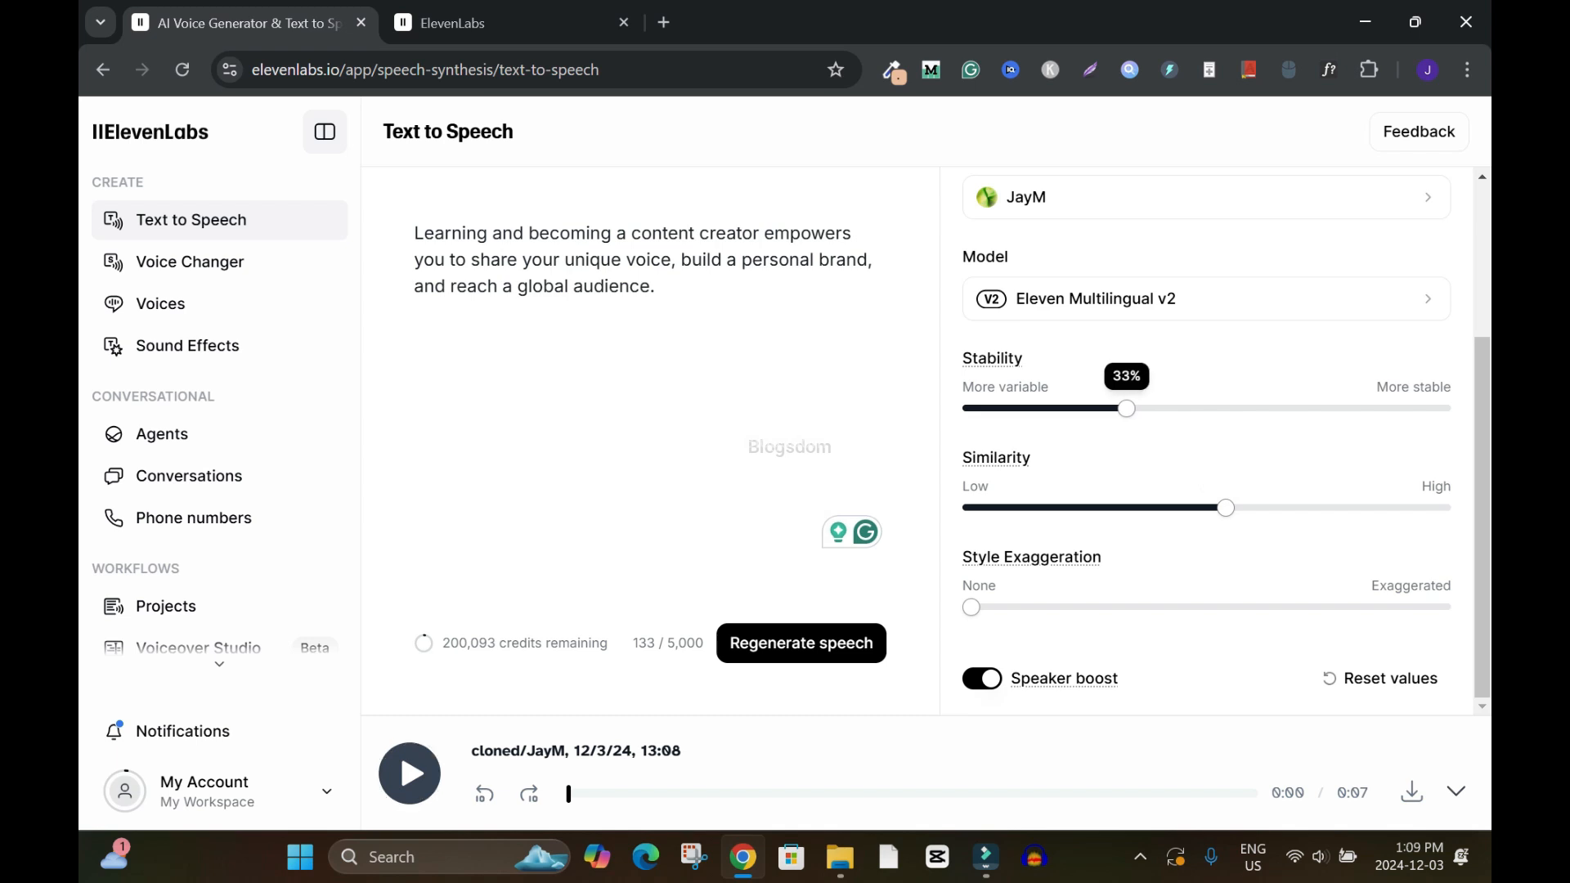
{"action": "mouse_move", "coordinate": [1224, 508]}
{"action": "left_click_drag", "start_coordinate": [1224, 508], "coordinate": [1230, 508]}
{"action": "left_click", "coordinate": [801, 643]}
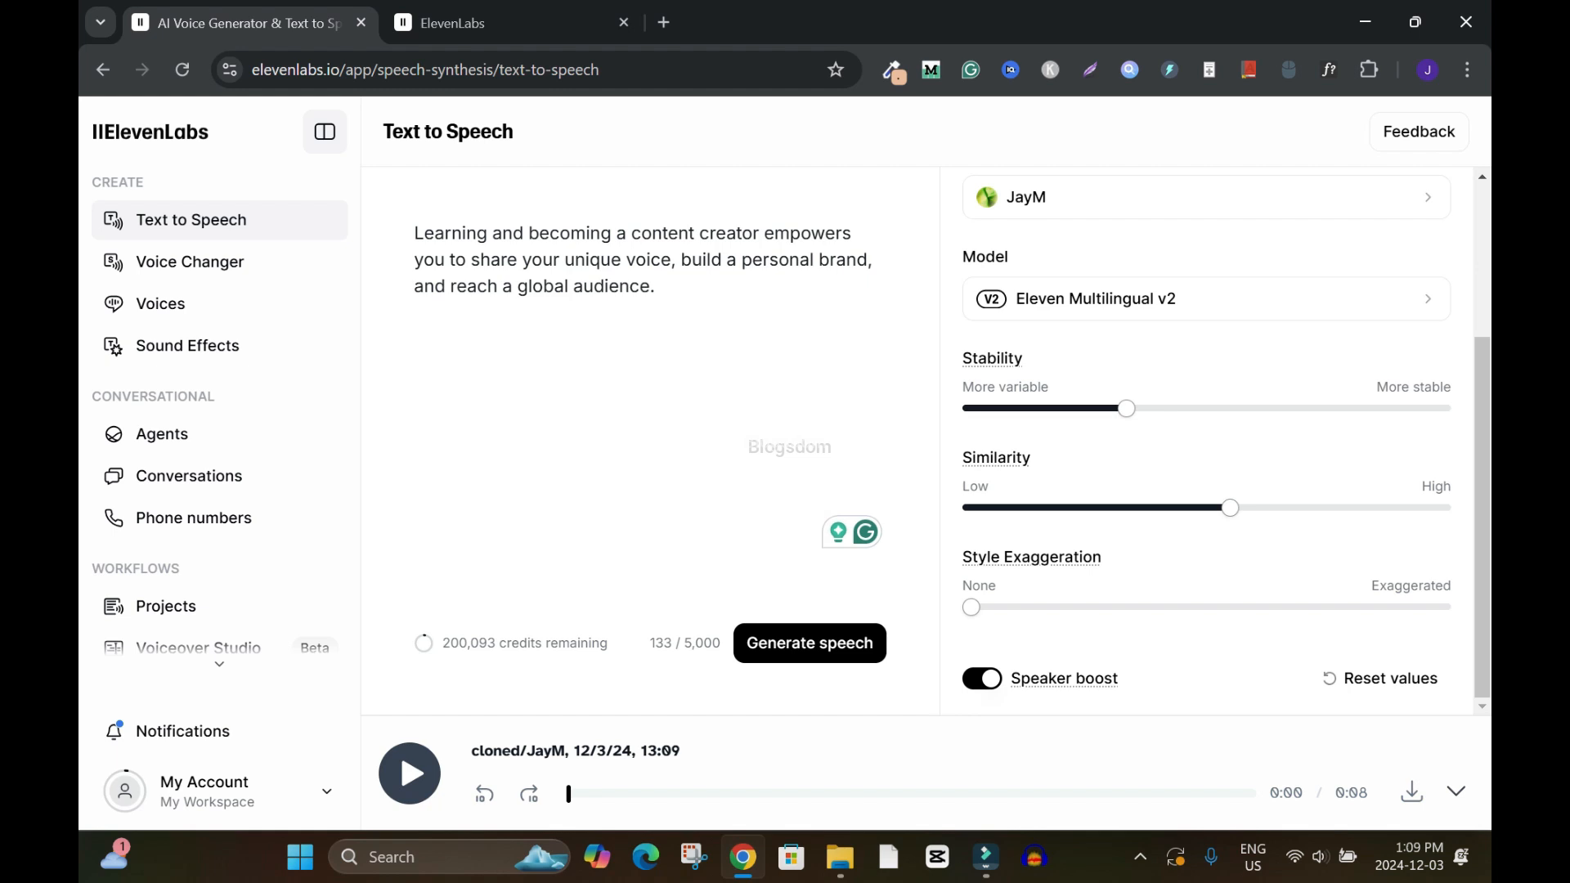
Play the newest JayM speech clip and download it
{"action": "left_click", "coordinate": [410, 774]}
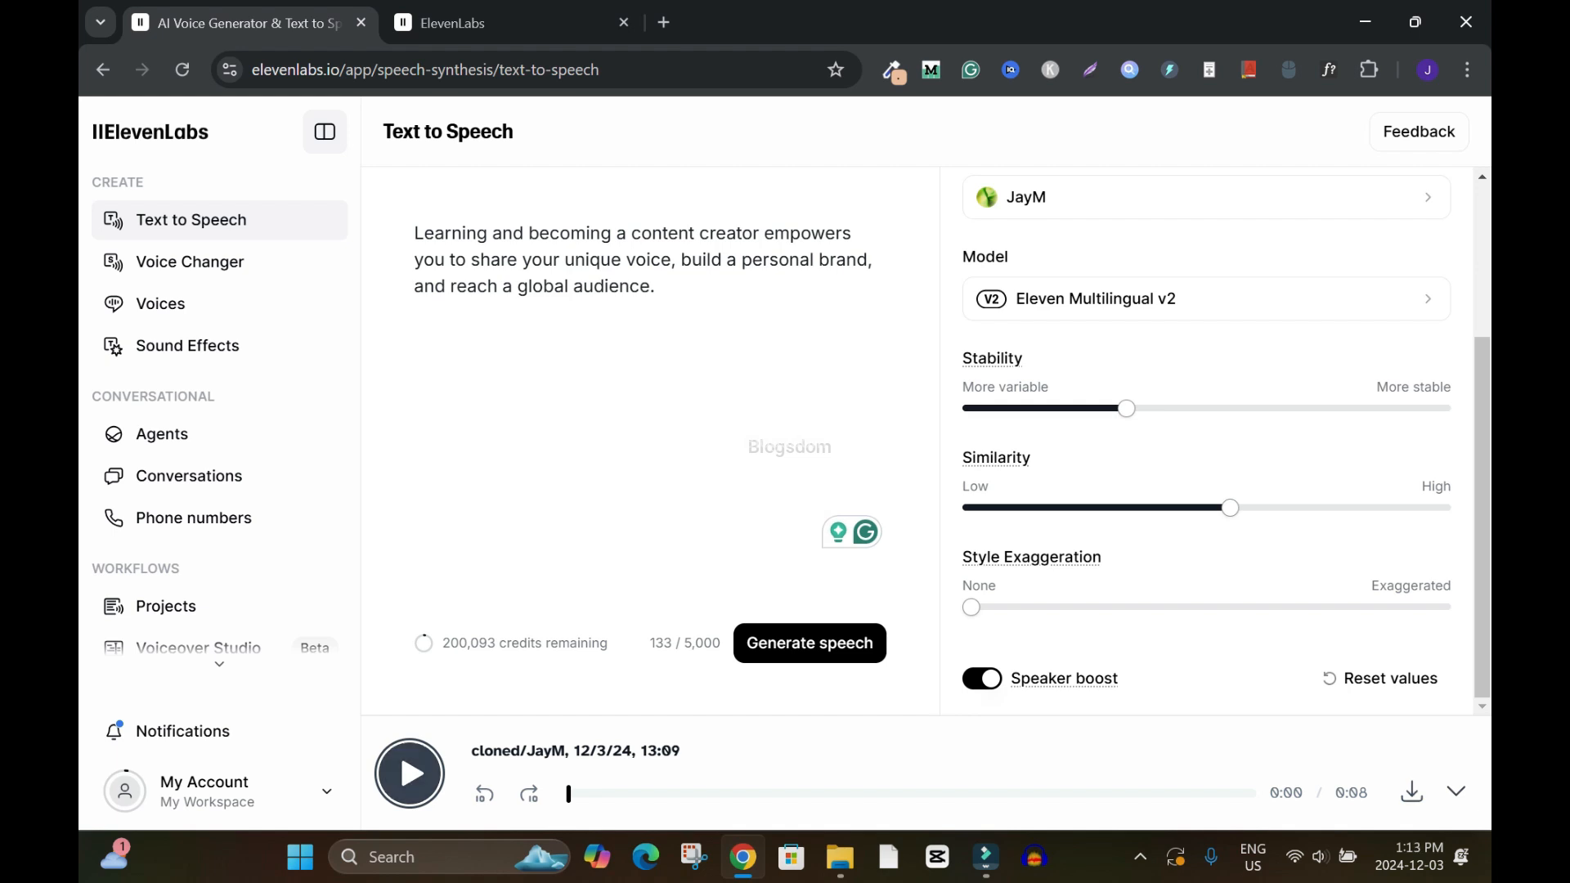
{"action": "left_click", "coordinate": [1411, 791]}
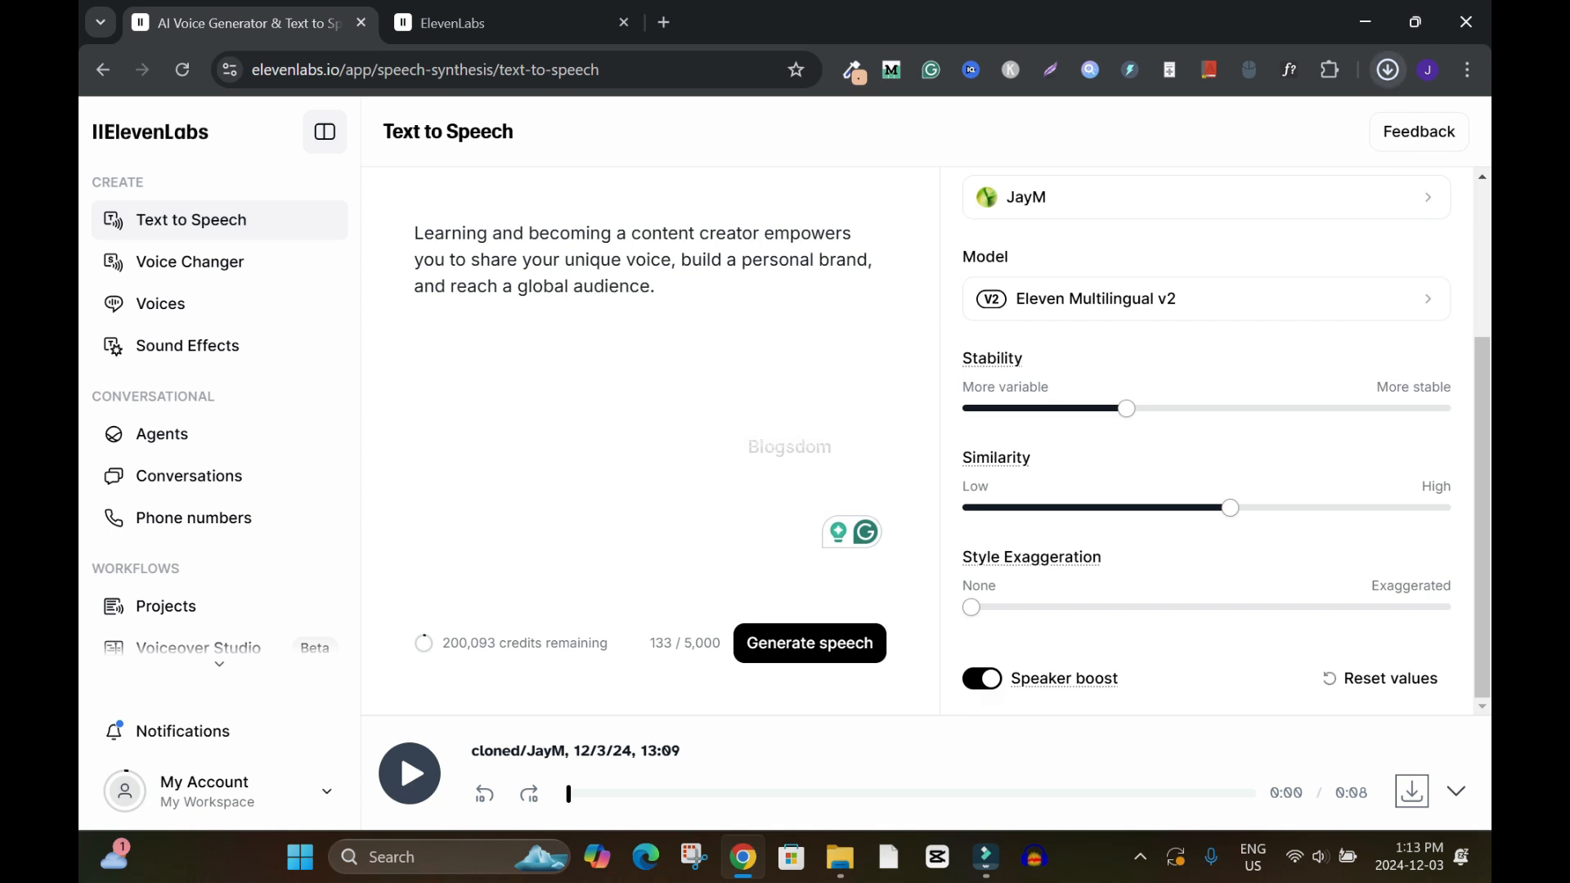